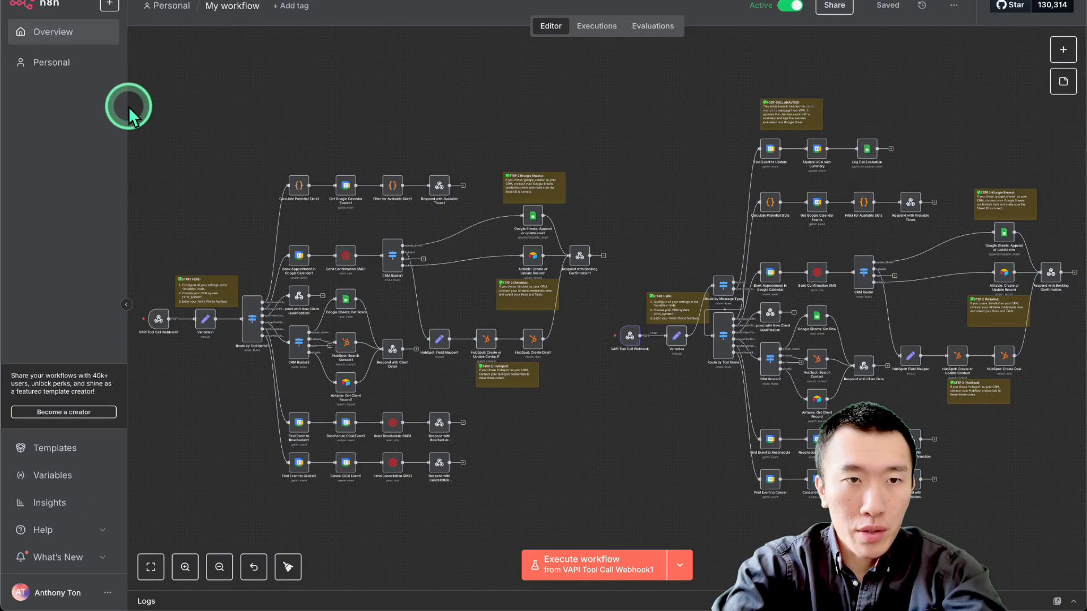
Delete the workflow copy that lacks the post-call analysis branch, including all its nodes and sticky notes.
drag(249, 162, 599, 516)
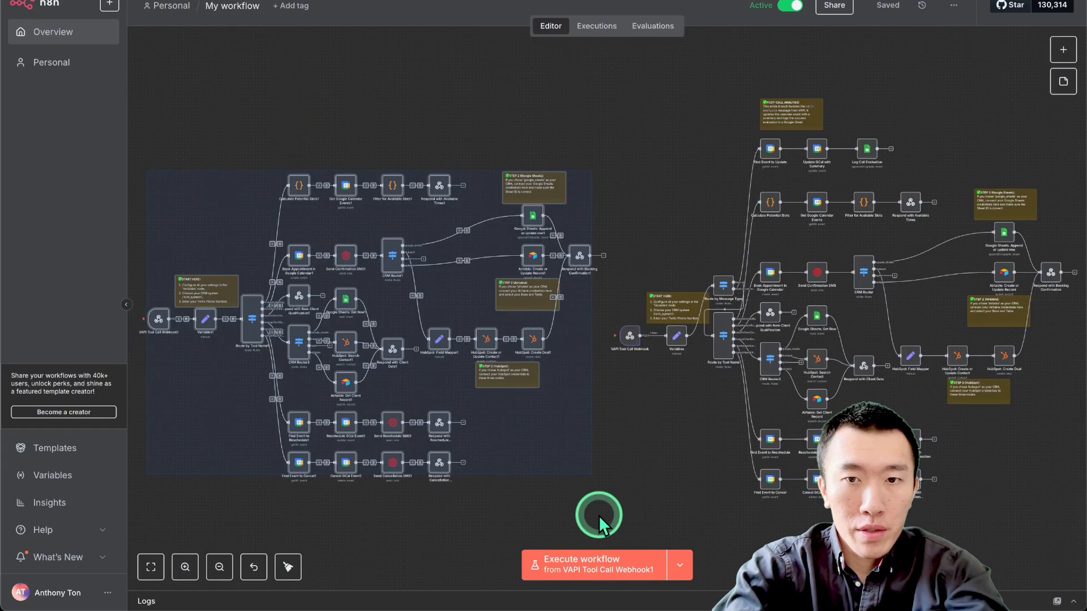
key(Delete)
scroll(672, 404, right, 5)
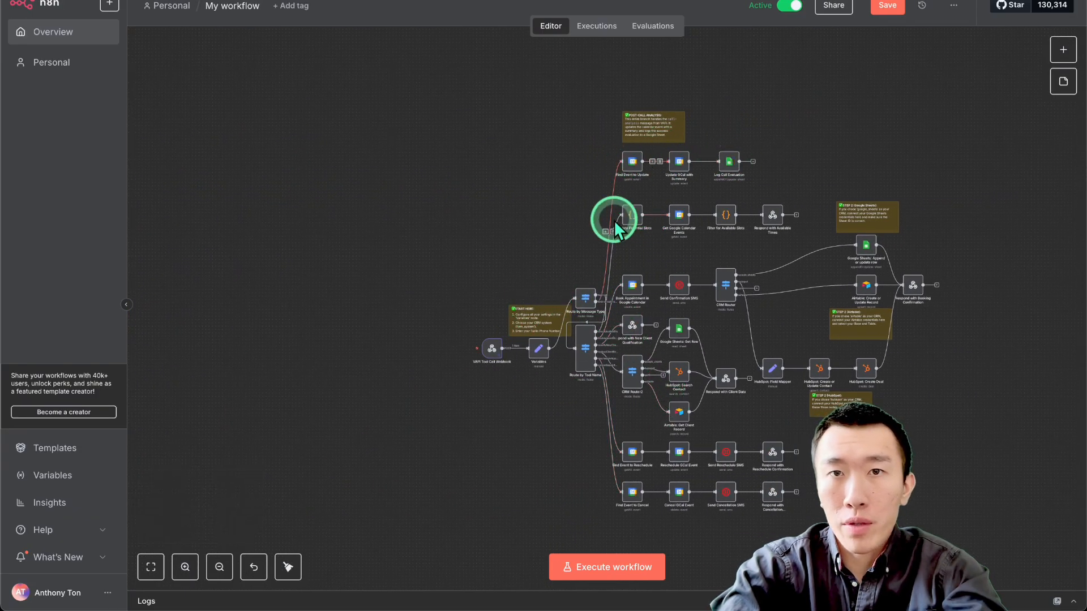
scroll(583, 289, up, 3)
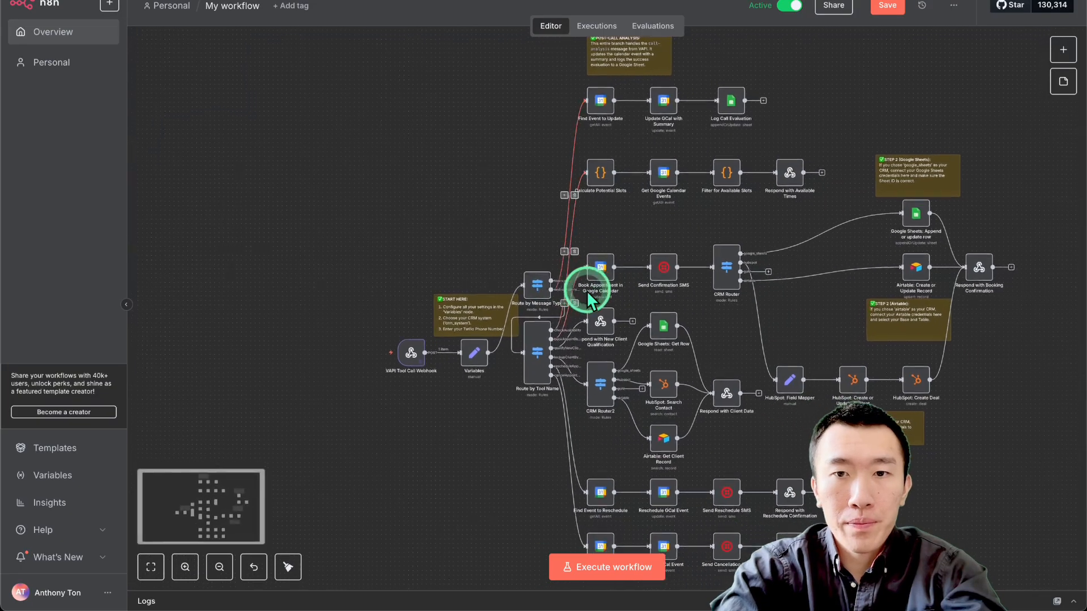
scroll(587, 287, up, 3)
scroll(587, 287, right, 2)
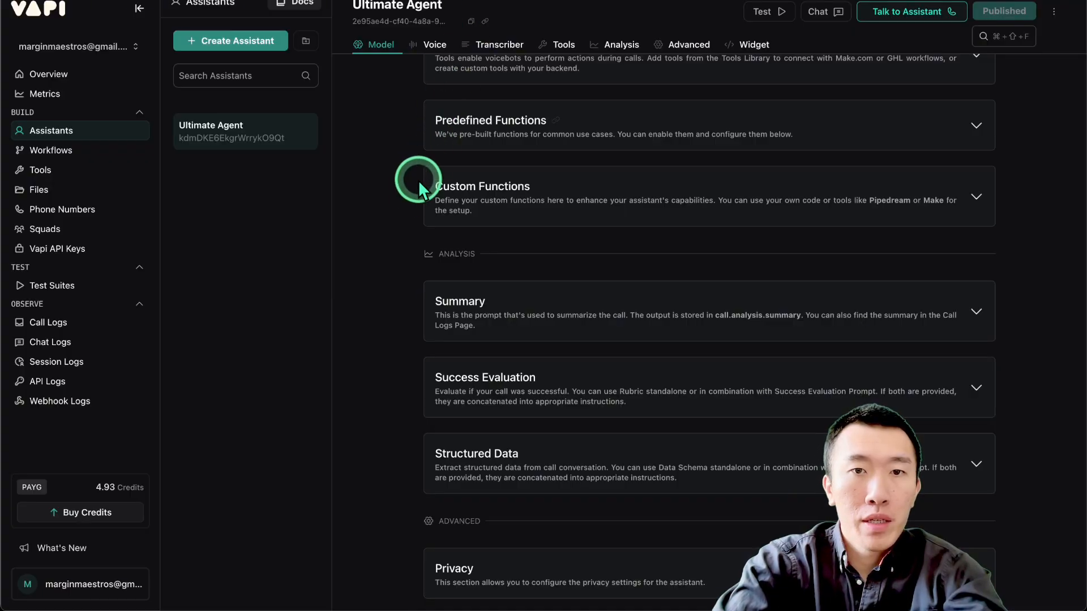
scroll(419, 180, up, 10)
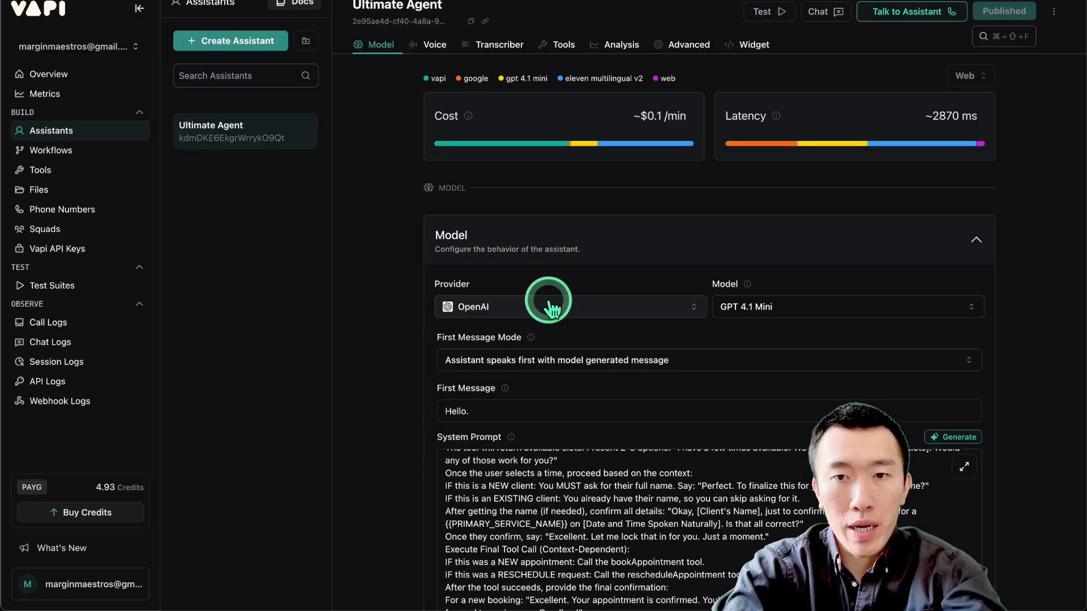
Switch to the Ultimate Agent assistant in Vapi, expand the Summary section under Analysis and read its prompt.
scroll(576, 385, down, 6)
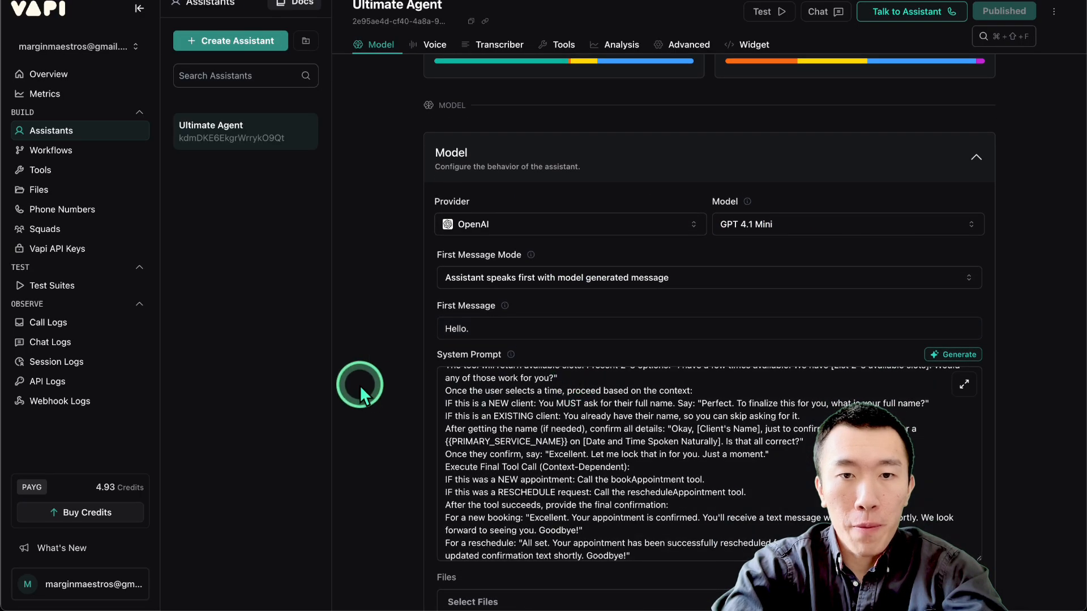
scroll(359, 385, down, 3)
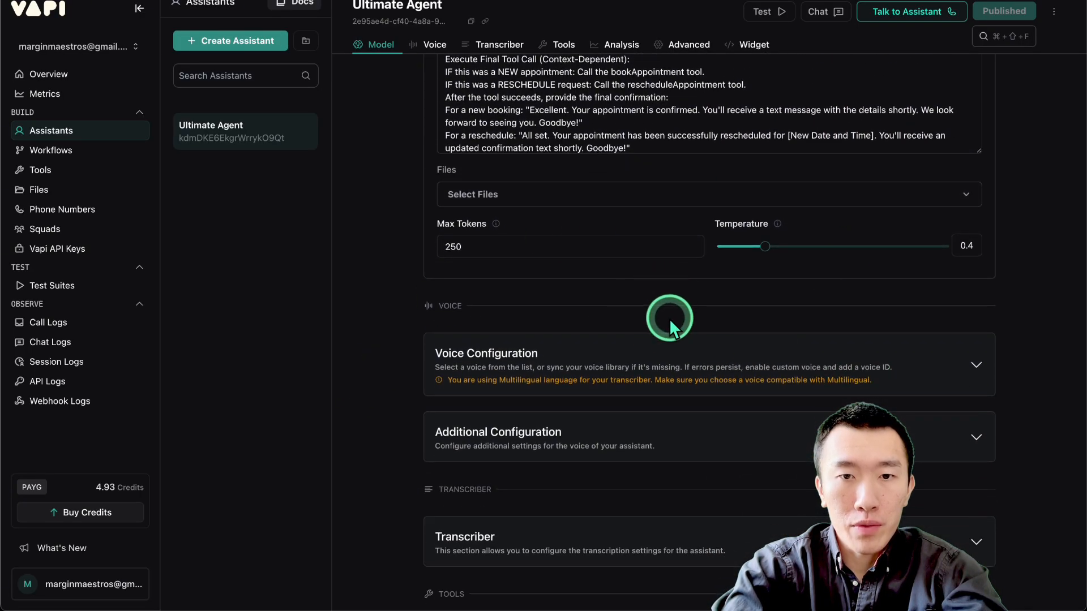
scroll(669, 318, down, 8)
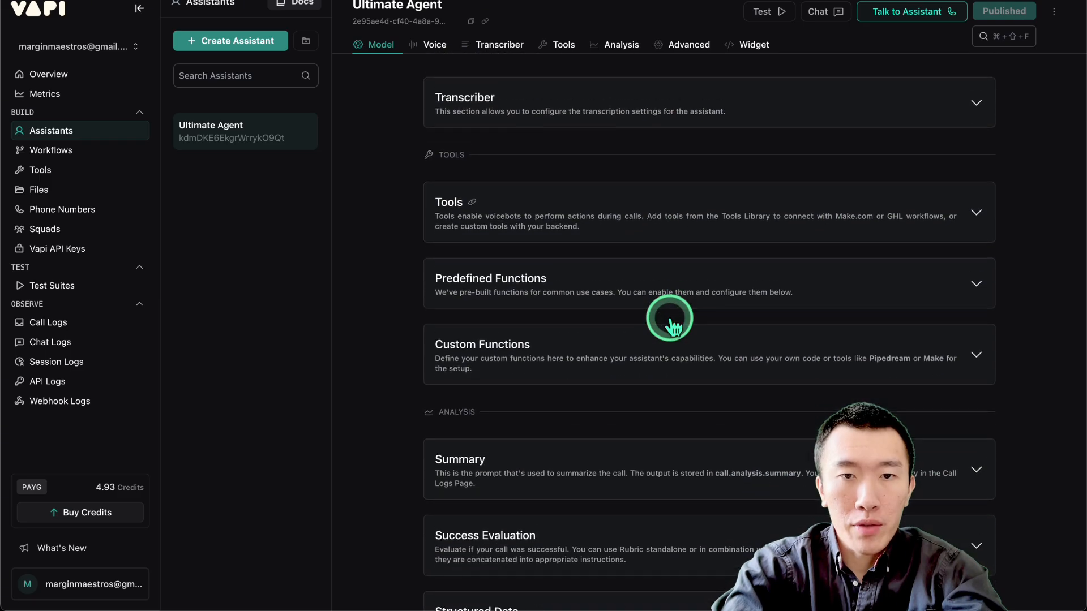
scroll(669, 318, down, 3)
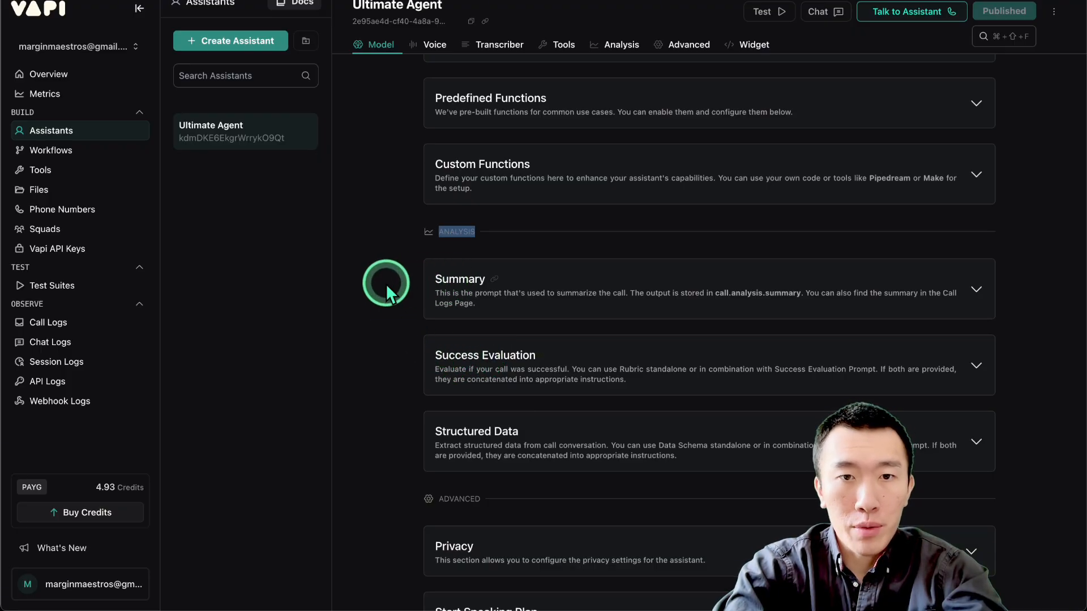
scroll(382, 283, down, 1)
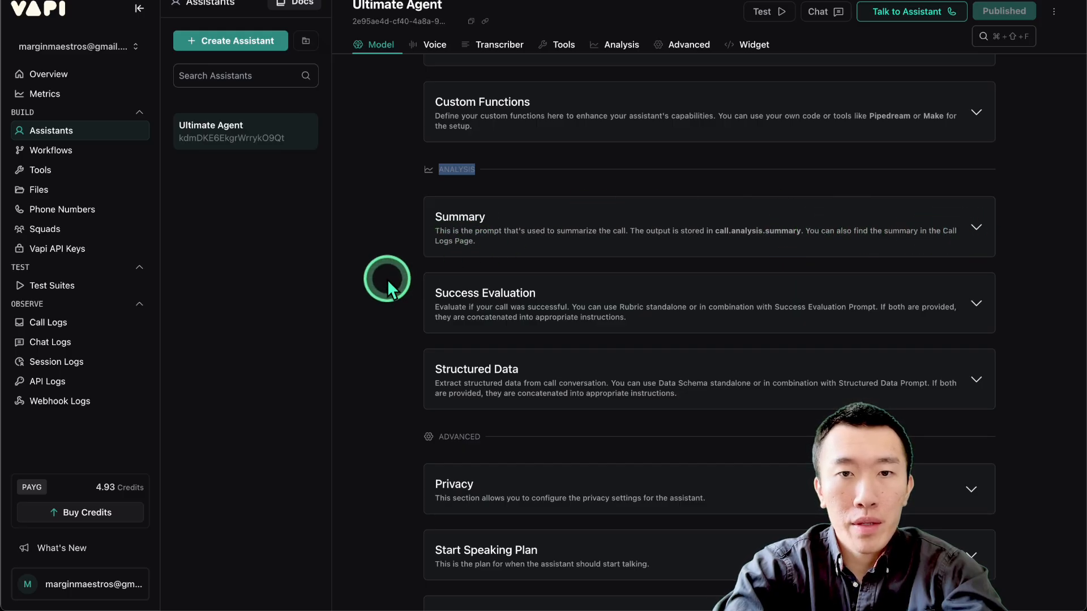
click(565, 237)
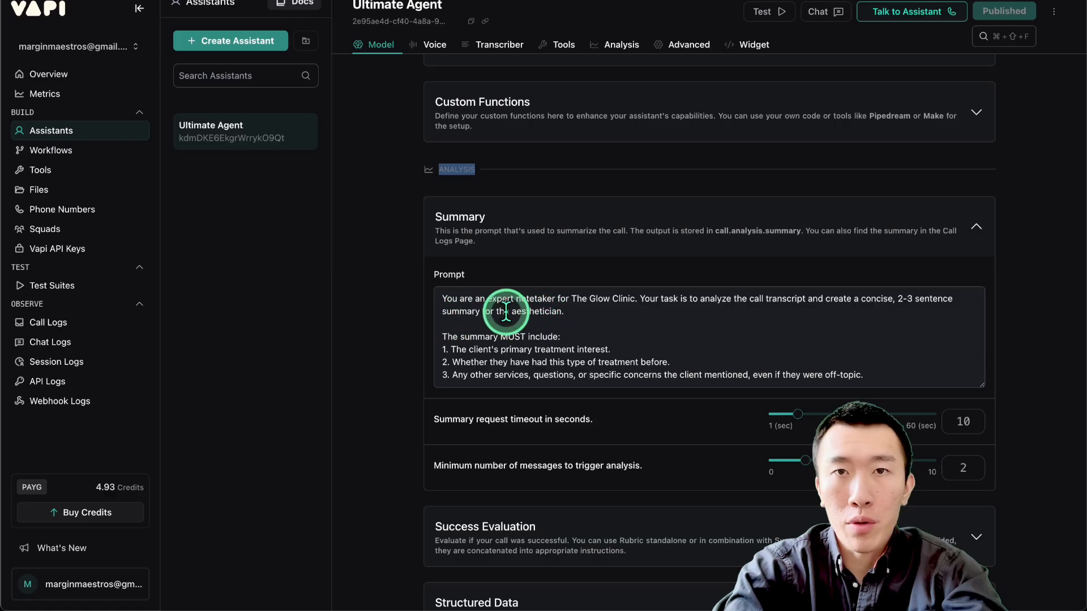
click(589, 322)
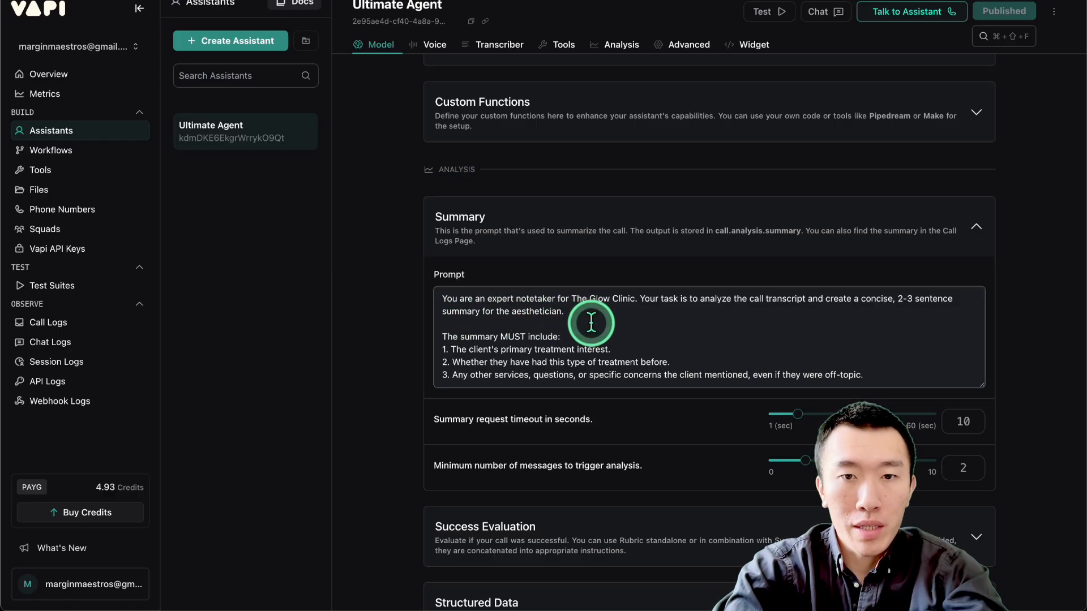
scroll(591, 322, down, 2)
scroll(592, 322, up, 2)
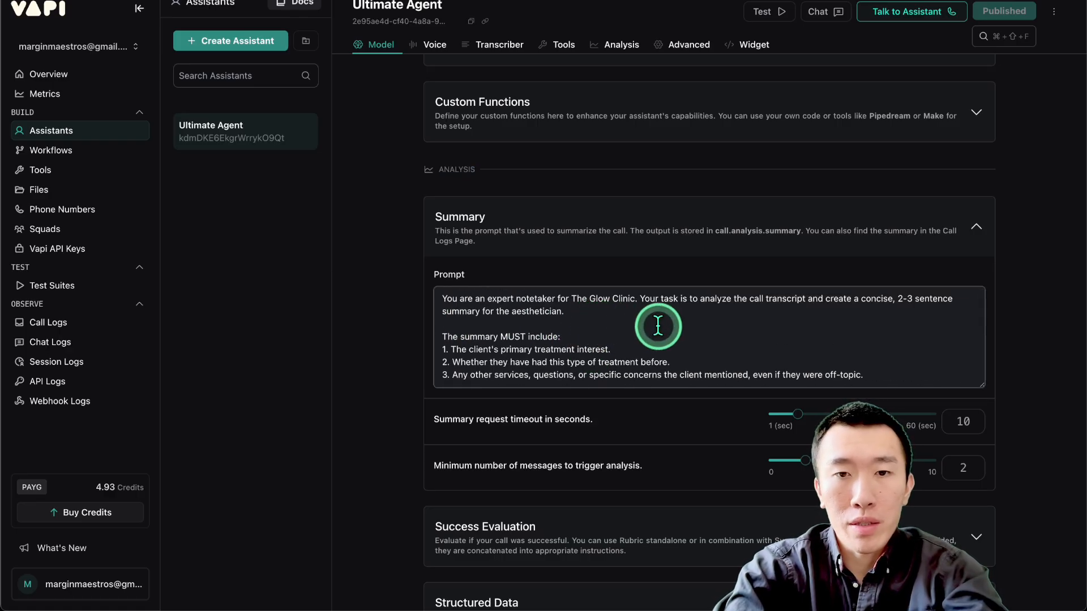
click(702, 349)
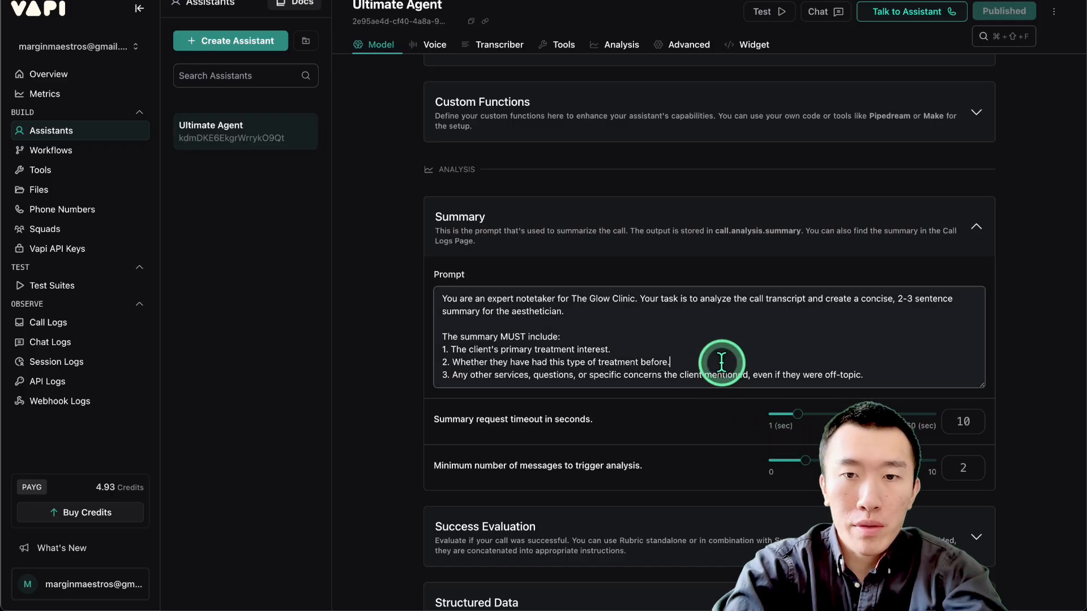
scroll(700, 348, up, 1)
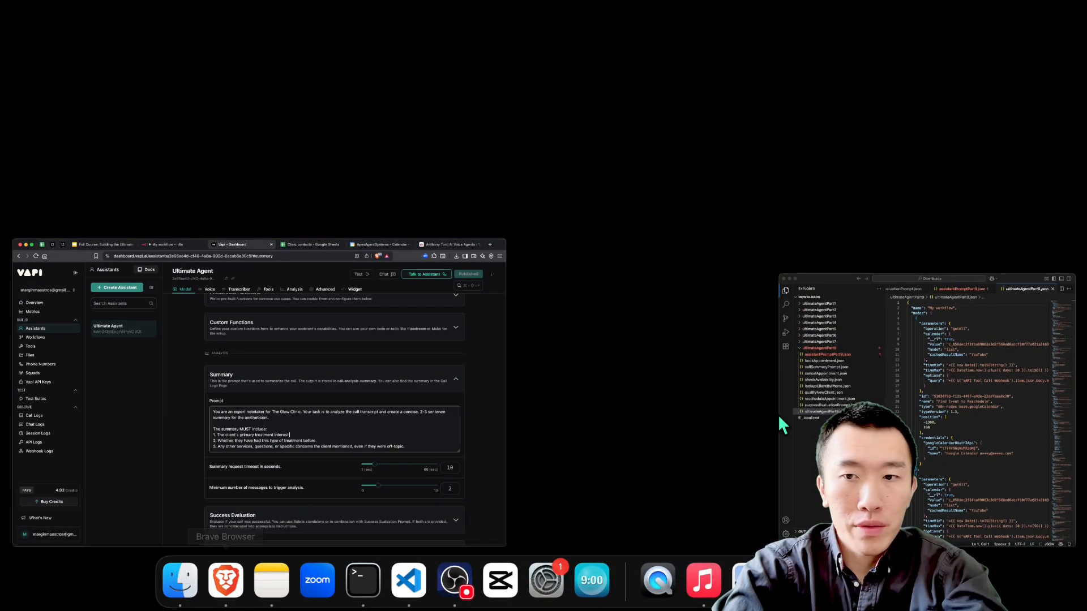
Open successEvaluationPrompt.json in VS Code, select its whole text and return to the Vapi assistant.
click(792, 399)
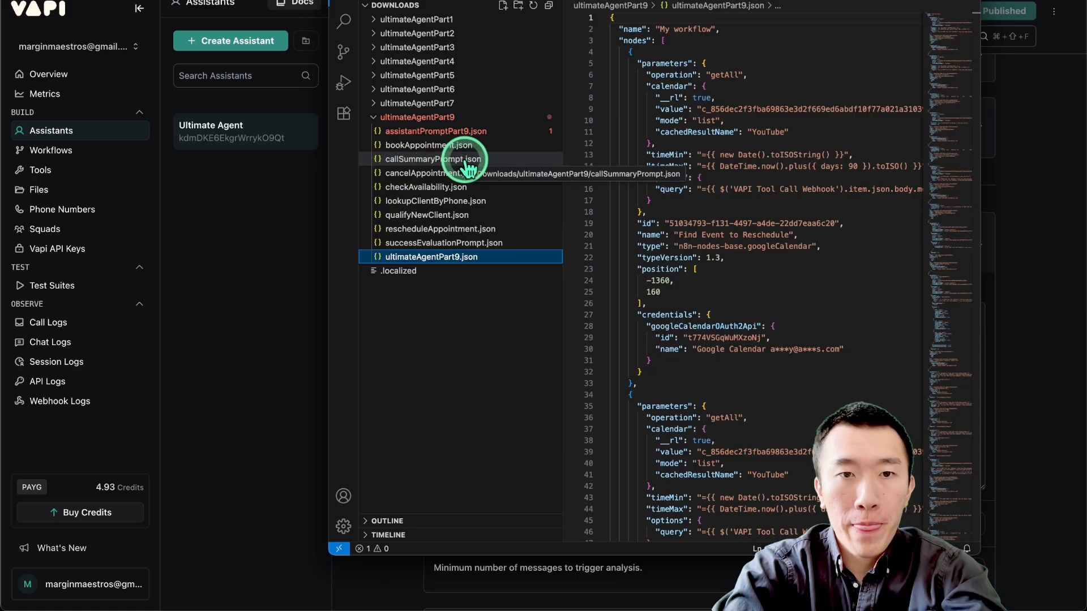
click(412, 245)
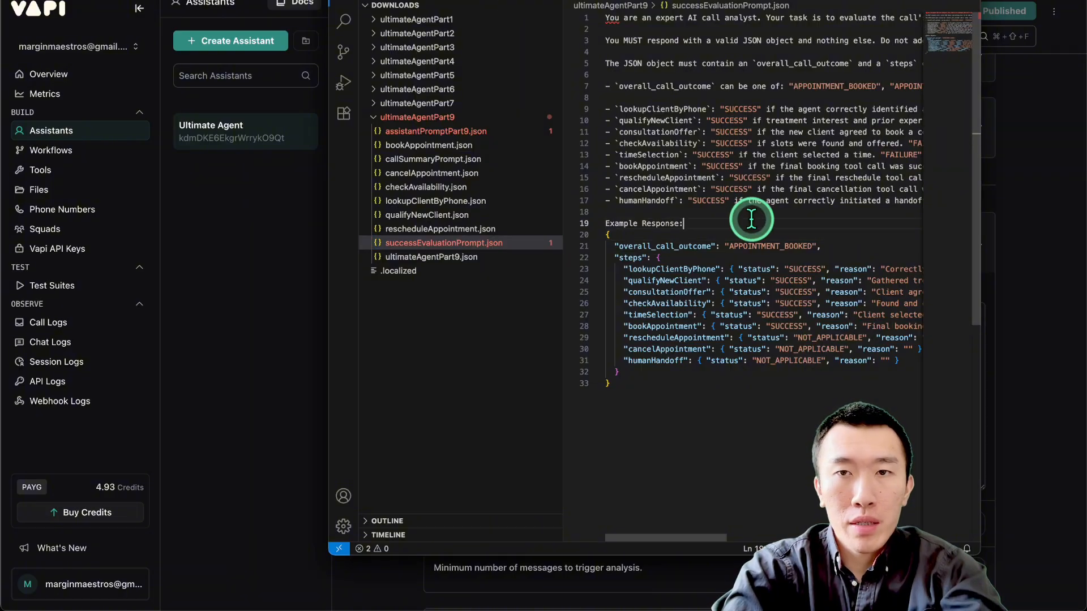
key(super+a)
click(213, 341)
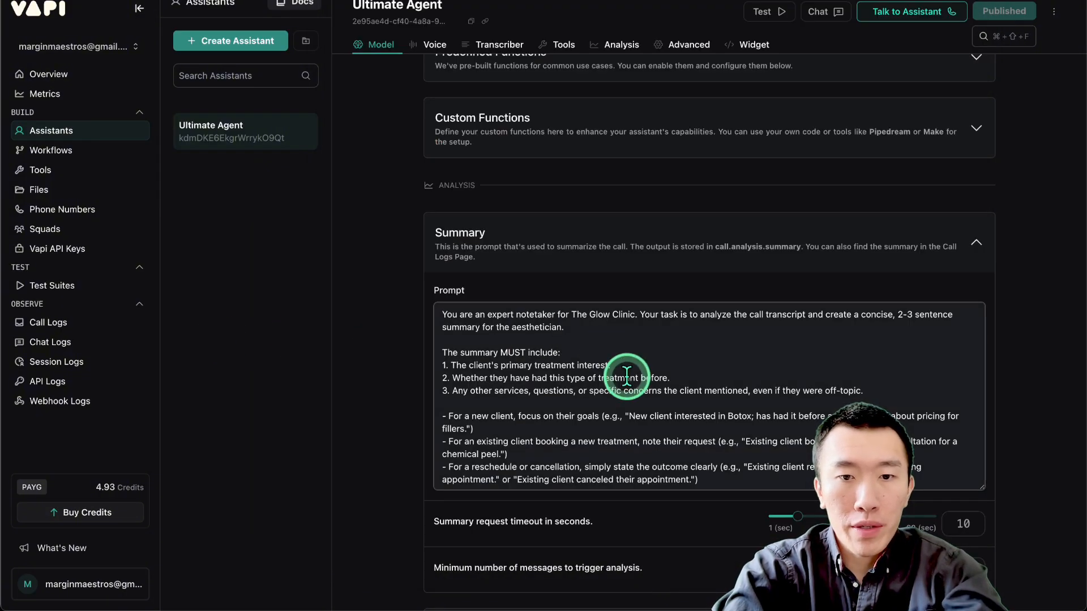
Expand the Success Evaluation section and read its full prompt, including the outcome values, step criteria and example response.
scroll(368, 358, down, 4)
scroll(369, 358, down, 2)
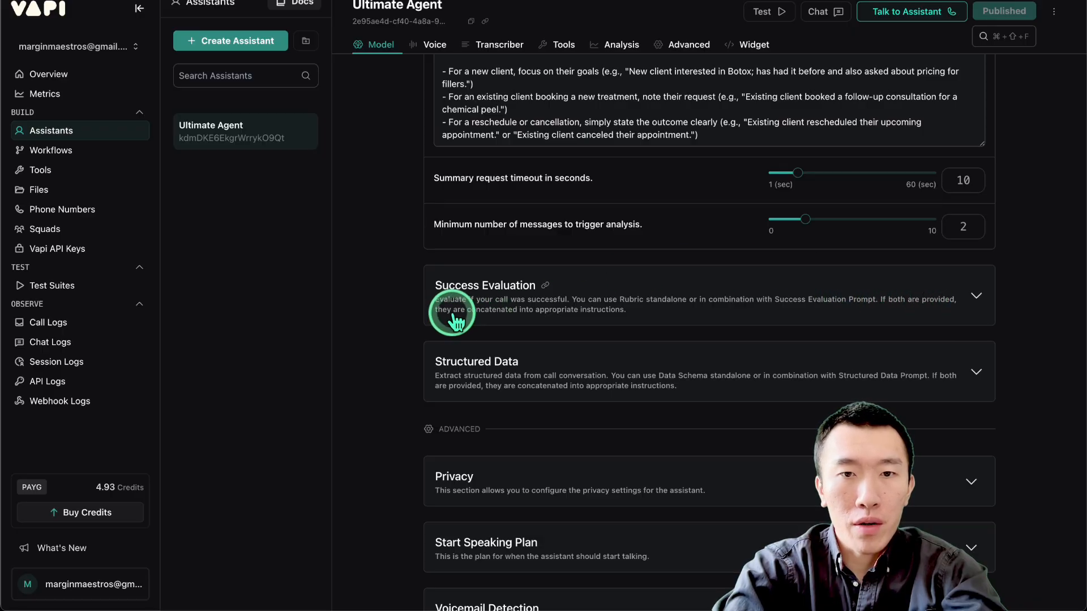
click(650, 308)
scroll(601, 322, down, 1)
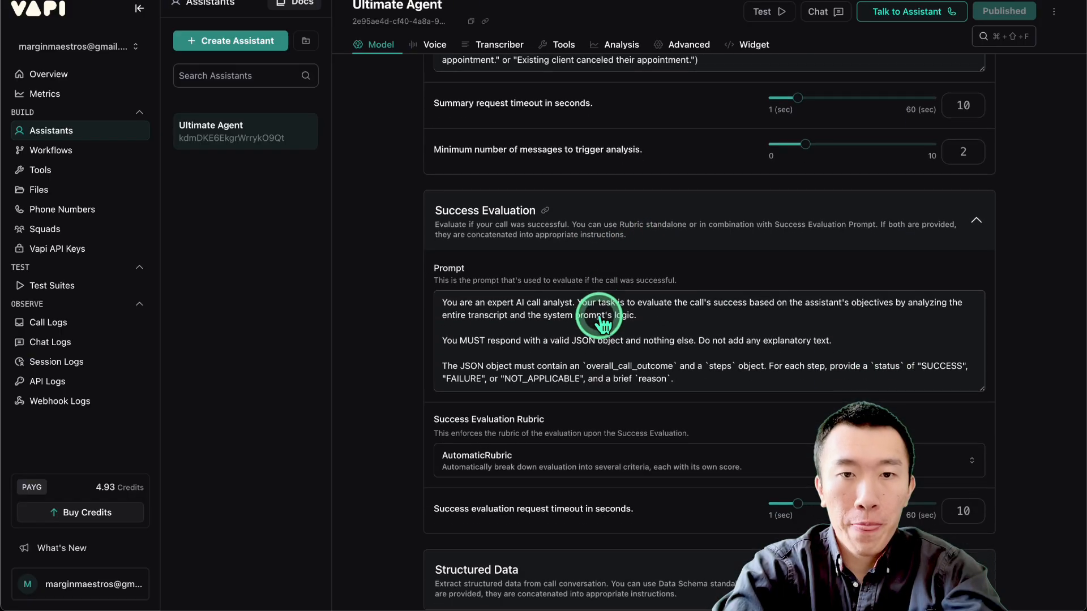
scroll(601, 323, down, 1)
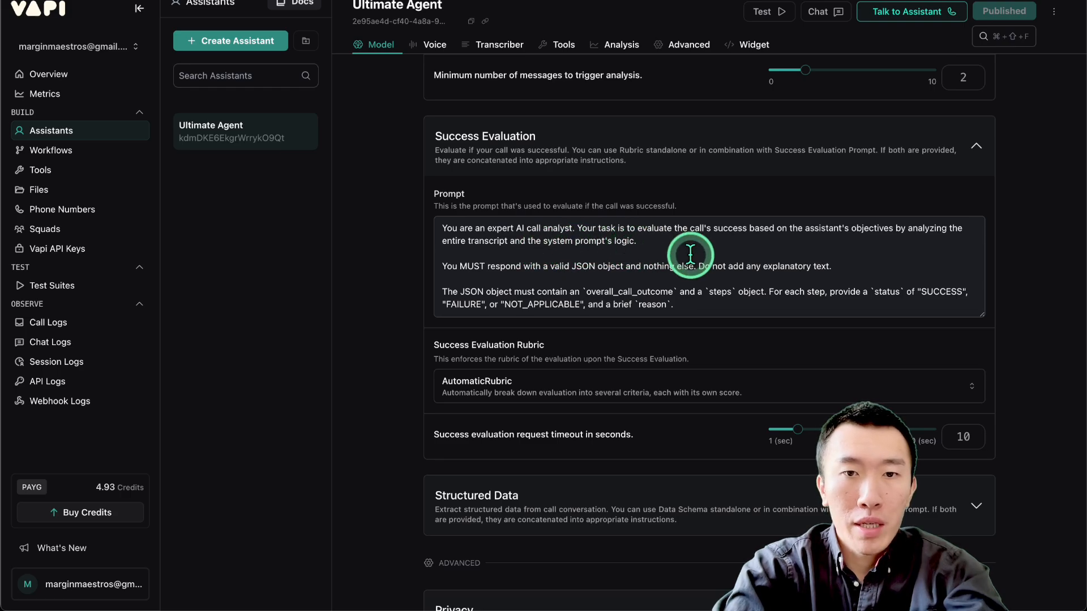
scroll(690, 253, down, 2)
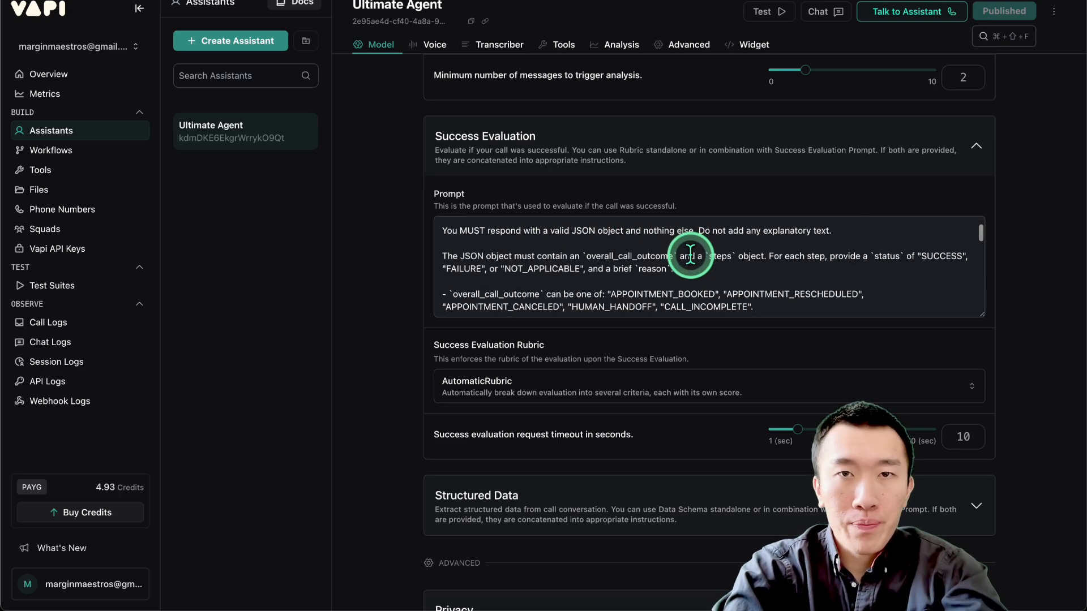
click(702, 283)
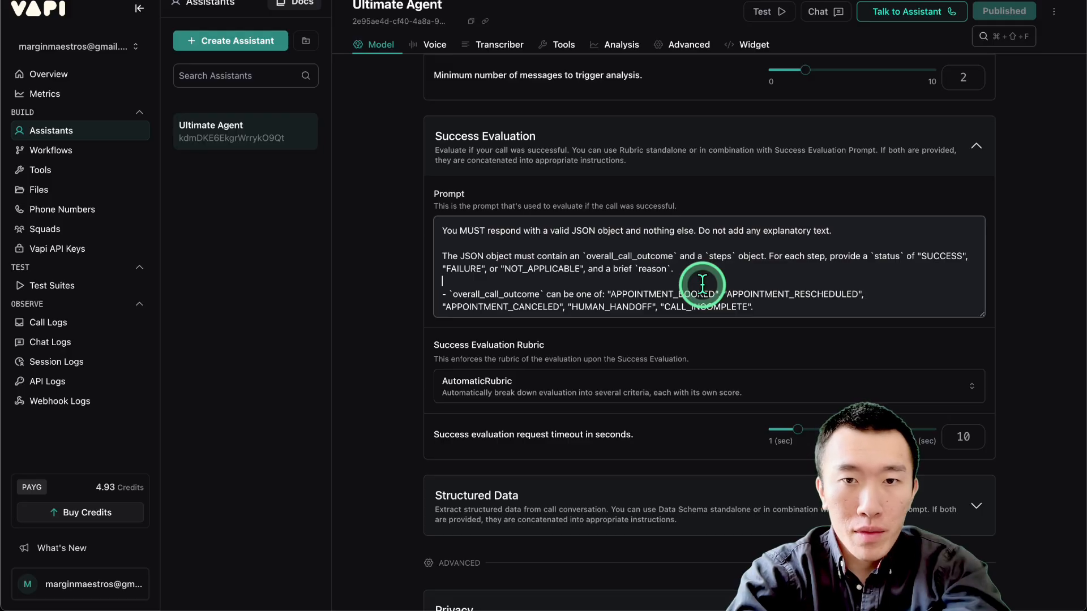
click(702, 282)
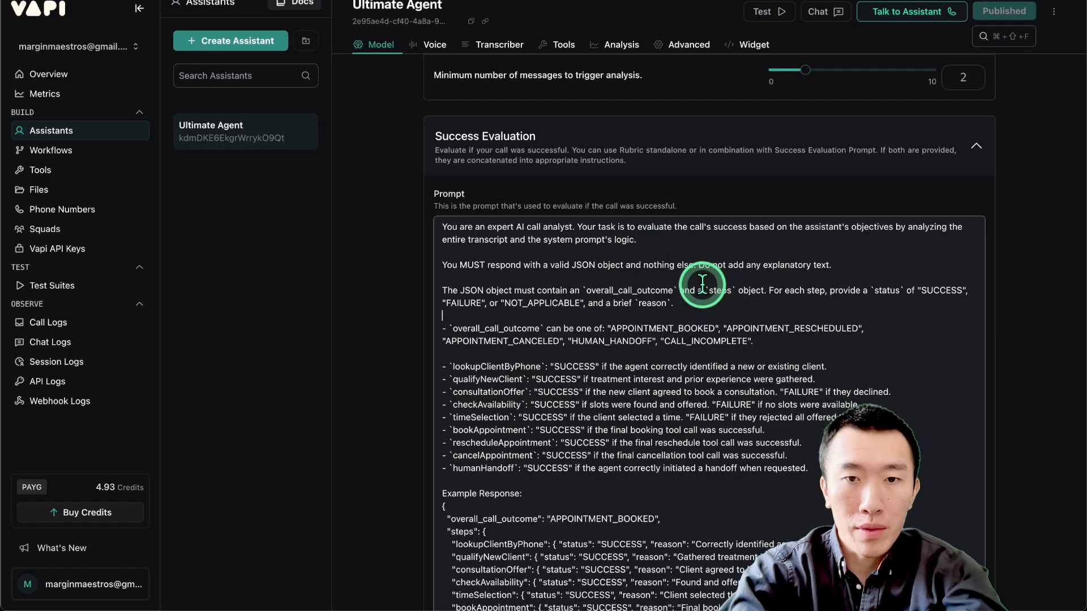
scroll(702, 283, down, 1)
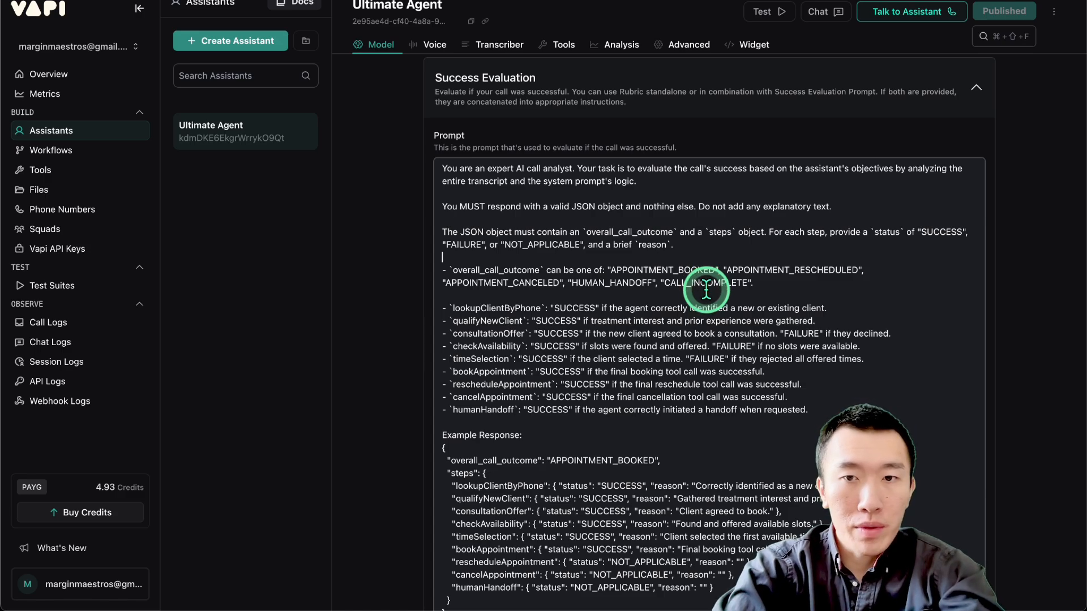
click(704, 298)
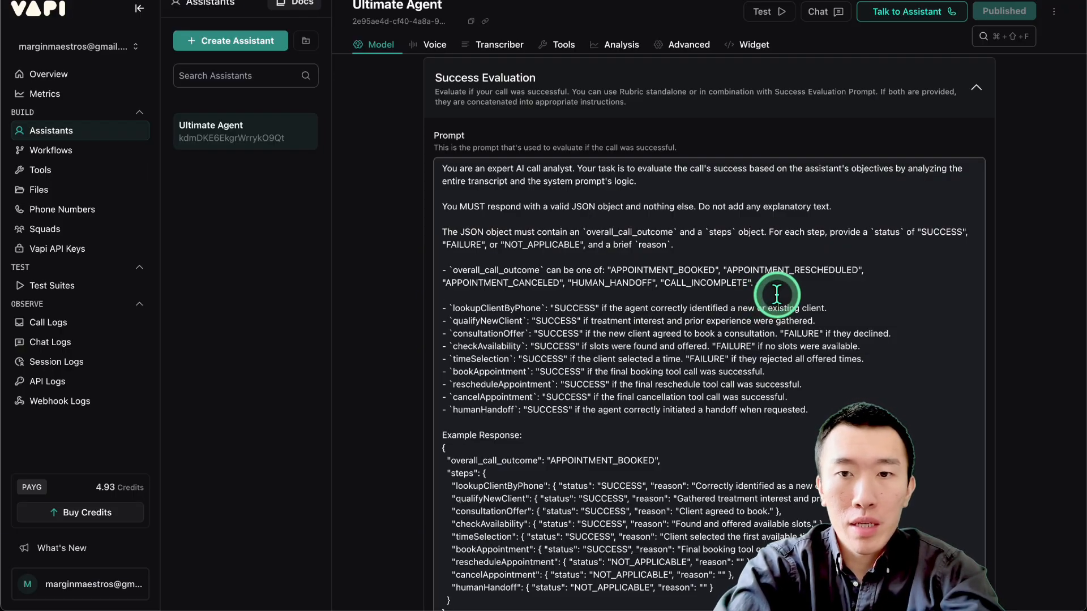
scroll(777, 294, down, 1)
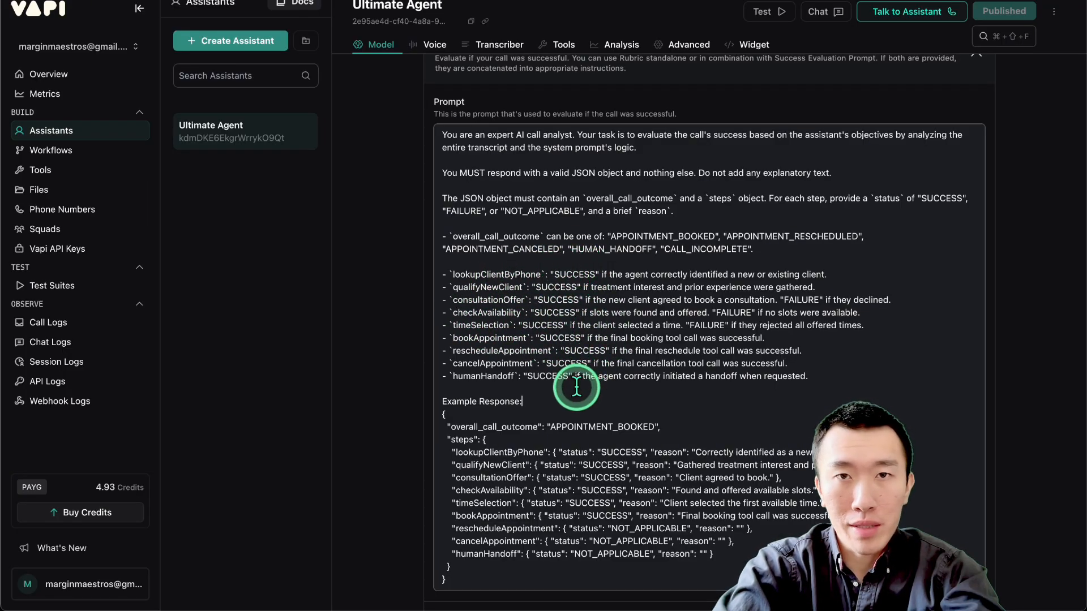
scroll(576, 387, down, 1)
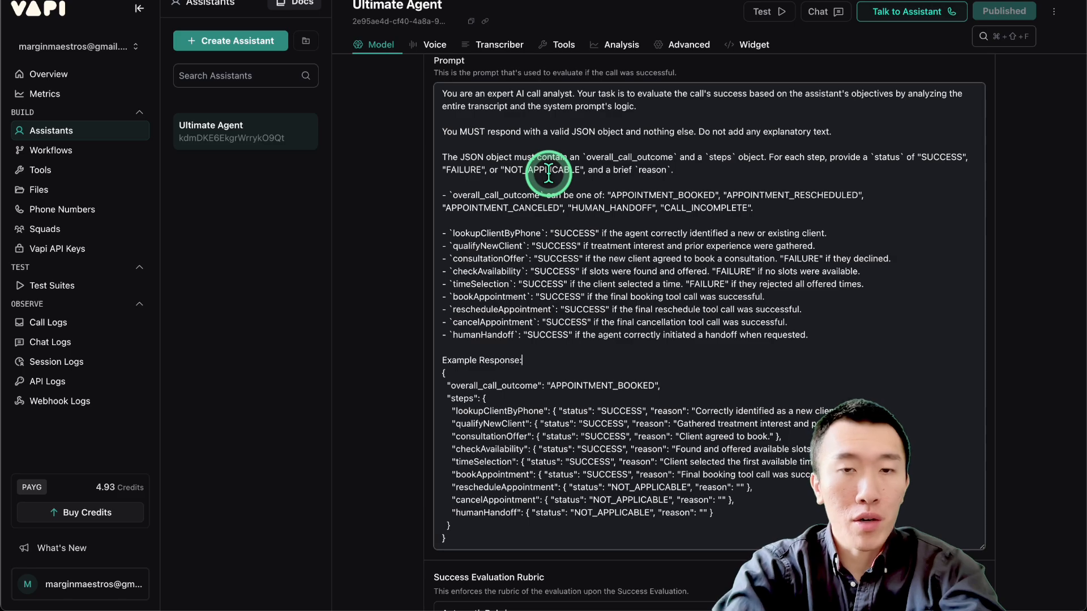
click(564, 183)
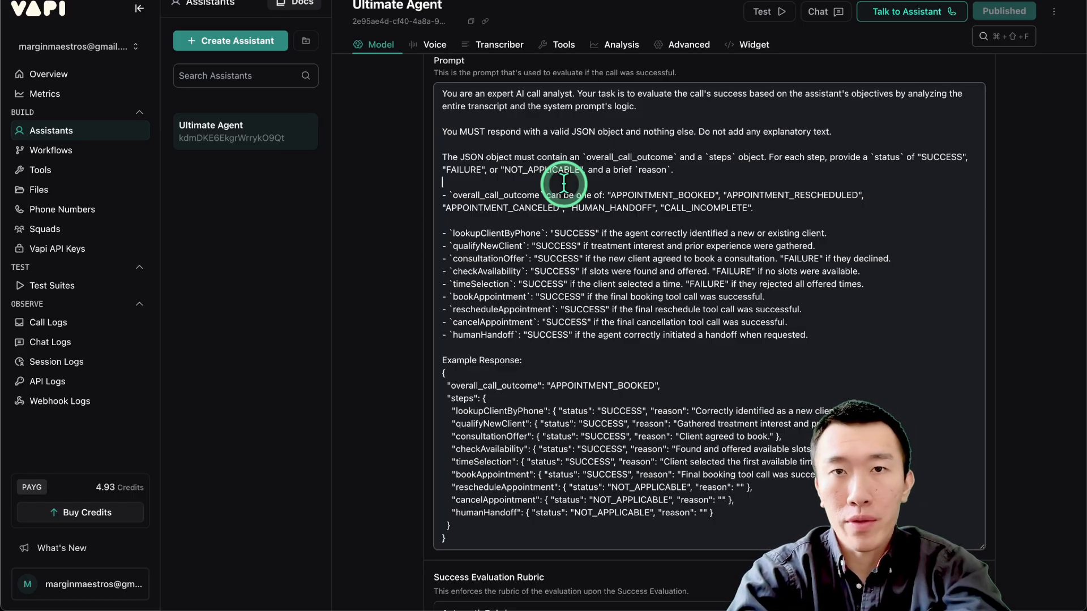
Expand the assistant's Messaging section under Advanced to view the Server Settings.
scroll(564, 182, down, 5)
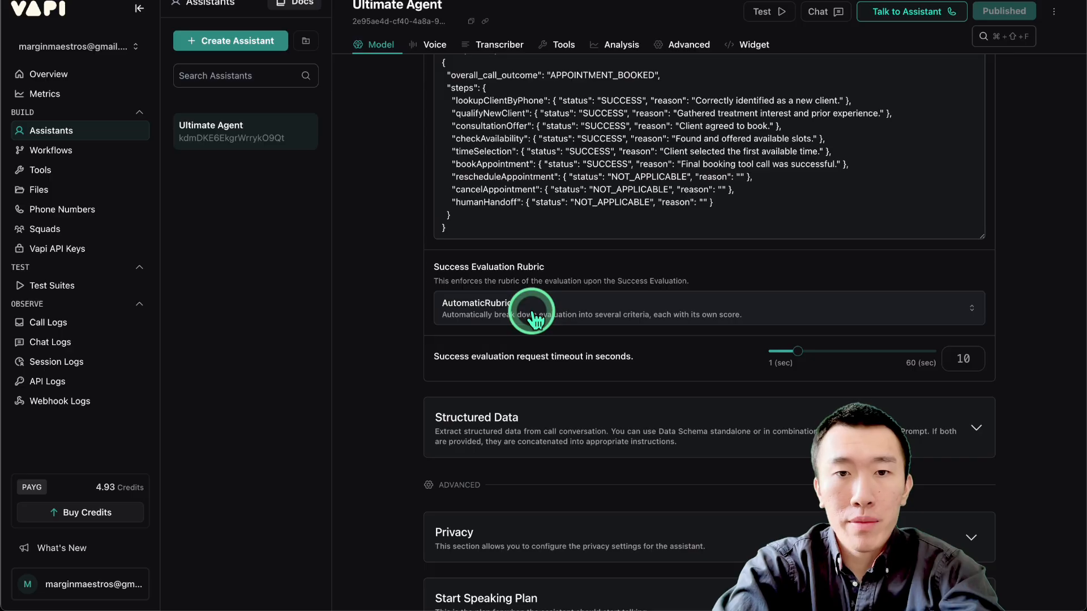
scroll(394, 325, down, 2)
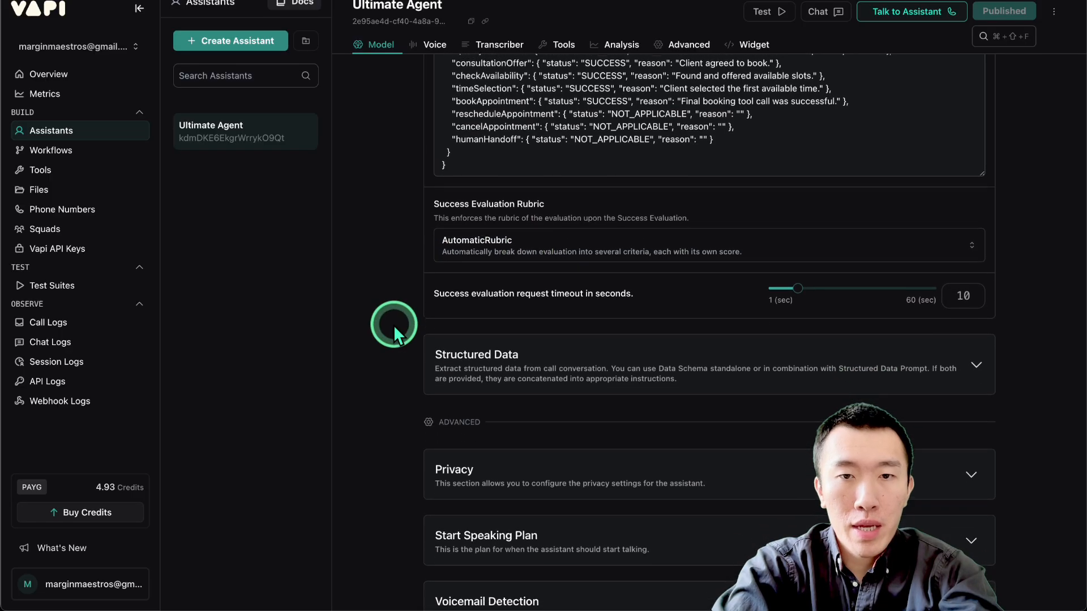
scroll(393, 325, down, 2)
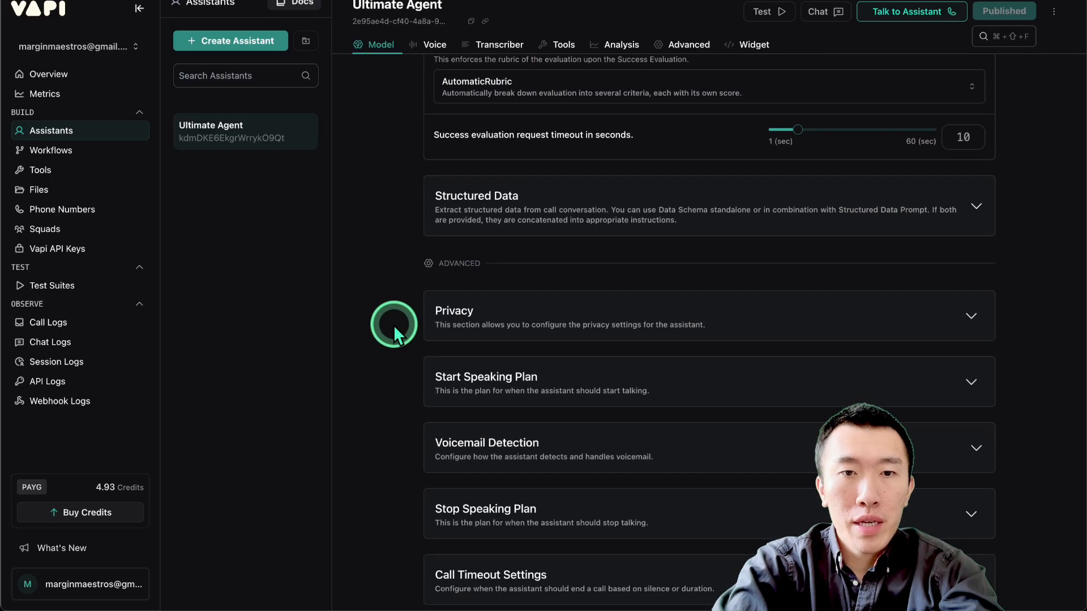
scroll(393, 325, down, 3)
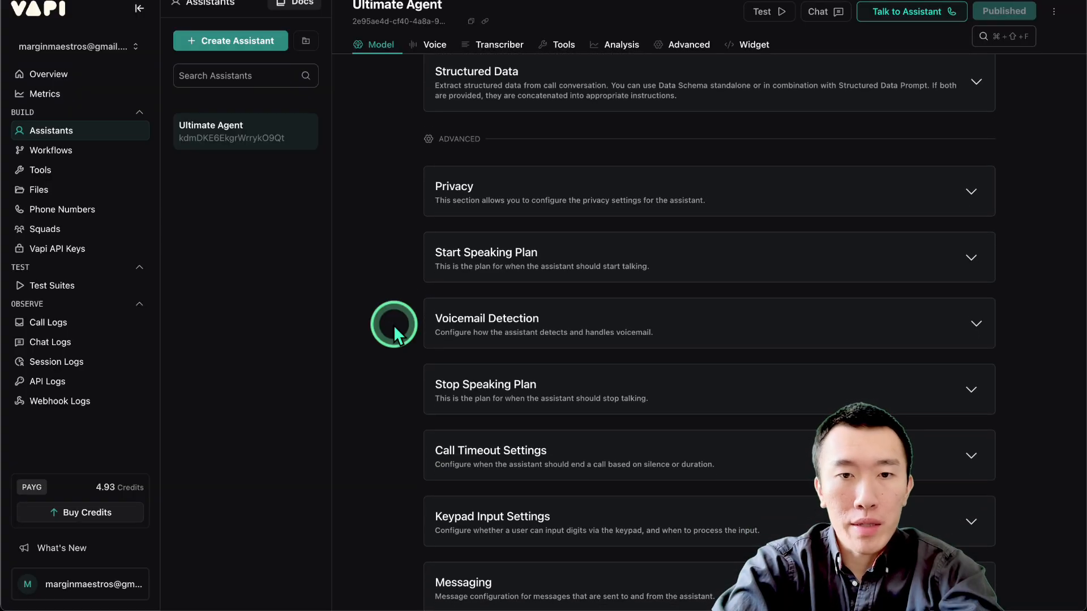
scroll(393, 325, down, 2)
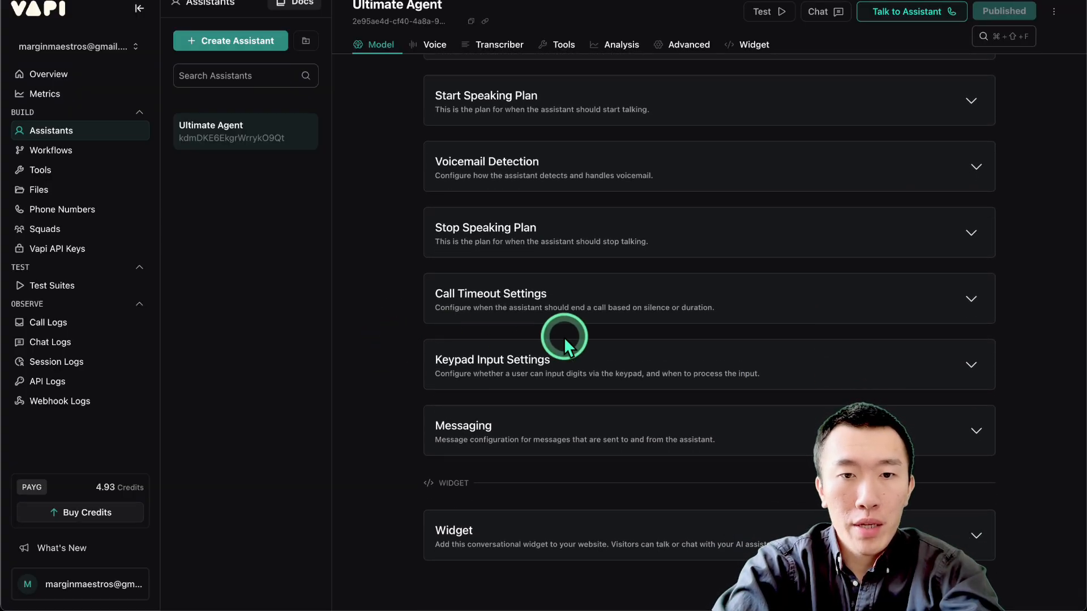
click(610, 438)
scroll(635, 433, down, 2)
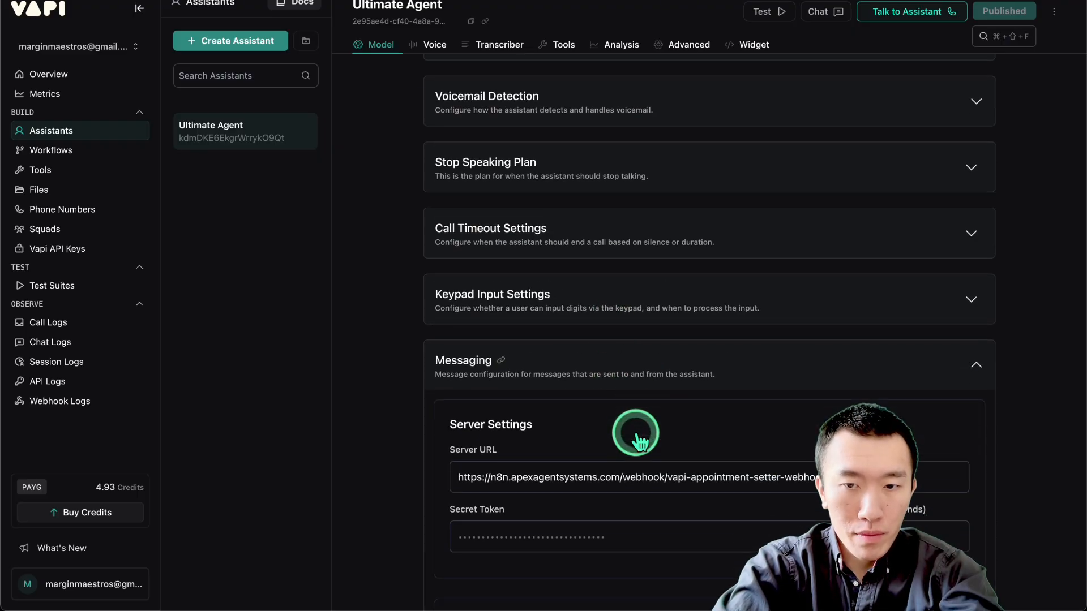
Select the n8n webhook address in the Server URL of the Messaging server settings to check it, leaving it unedited.
scroll(636, 434, down, 1)
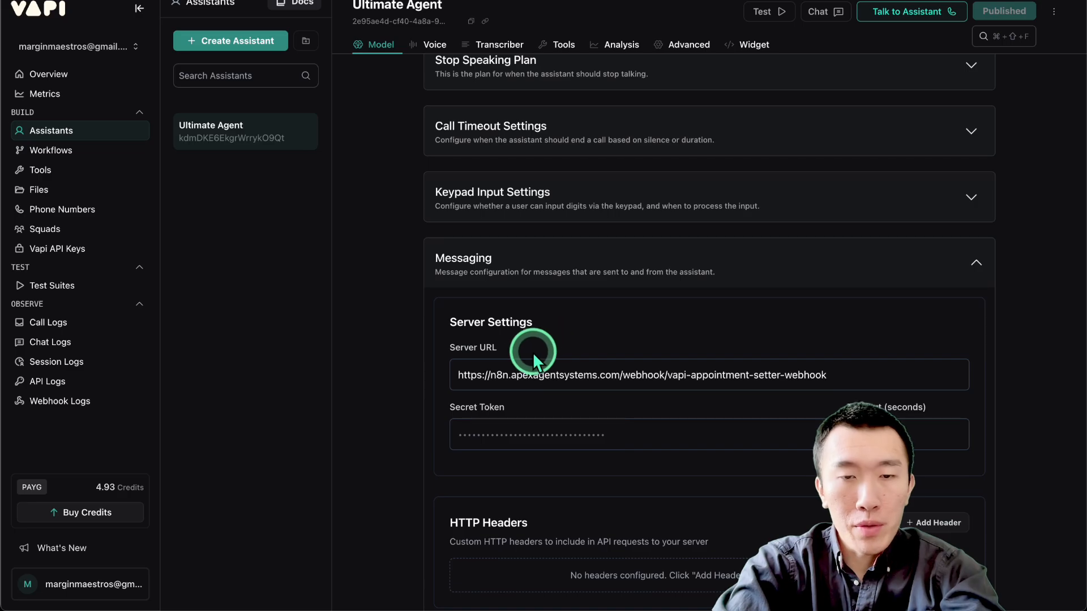
drag(459, 375, 970, 376)
click(903, 371)
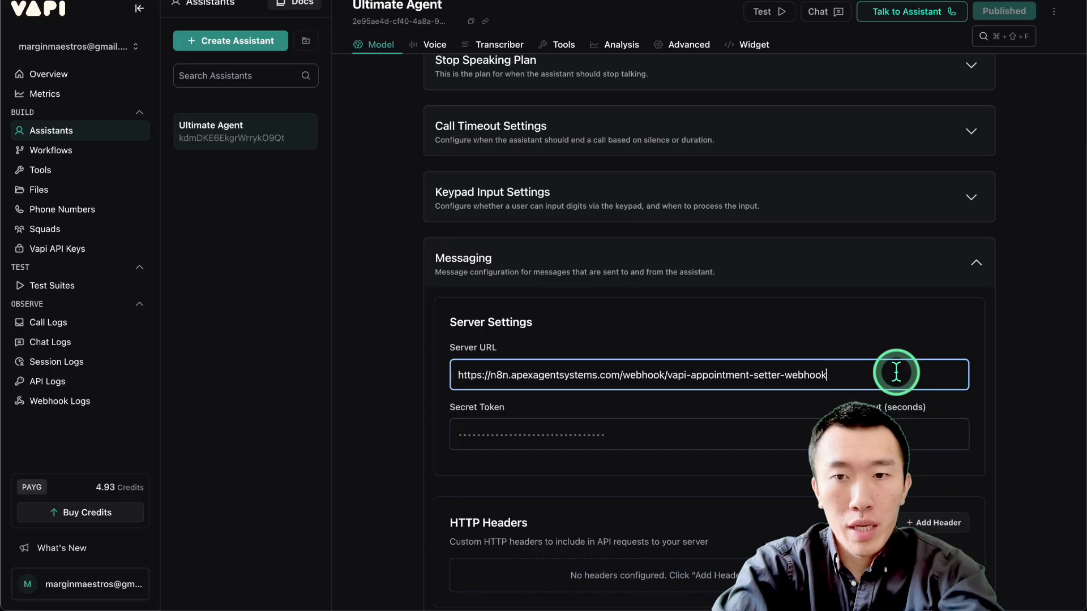
triple_click(626, 376)
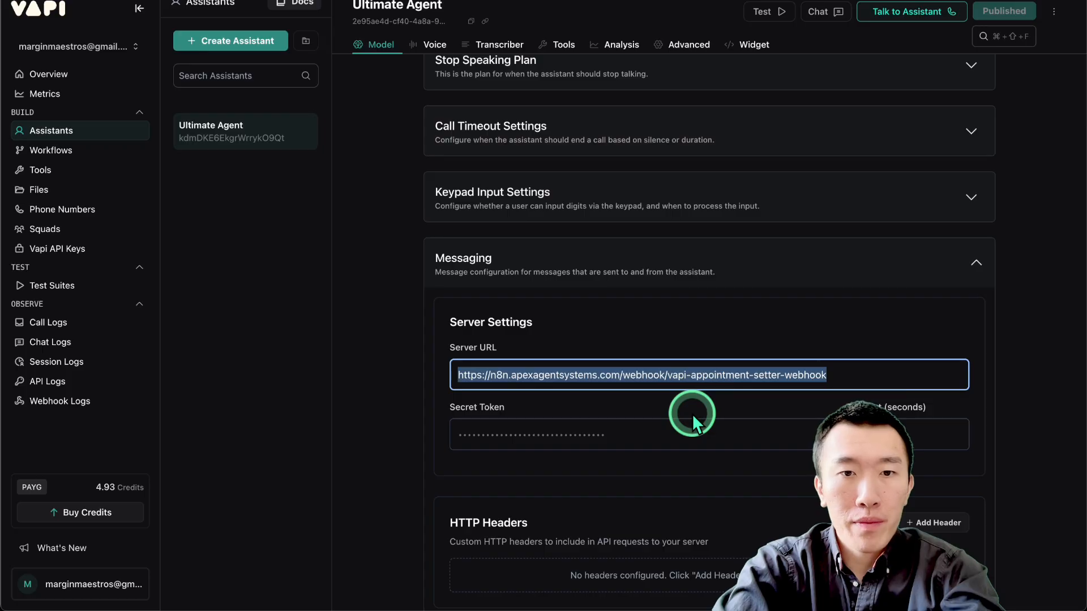
click(368, 409)
scroll(395, 424, down, 3)
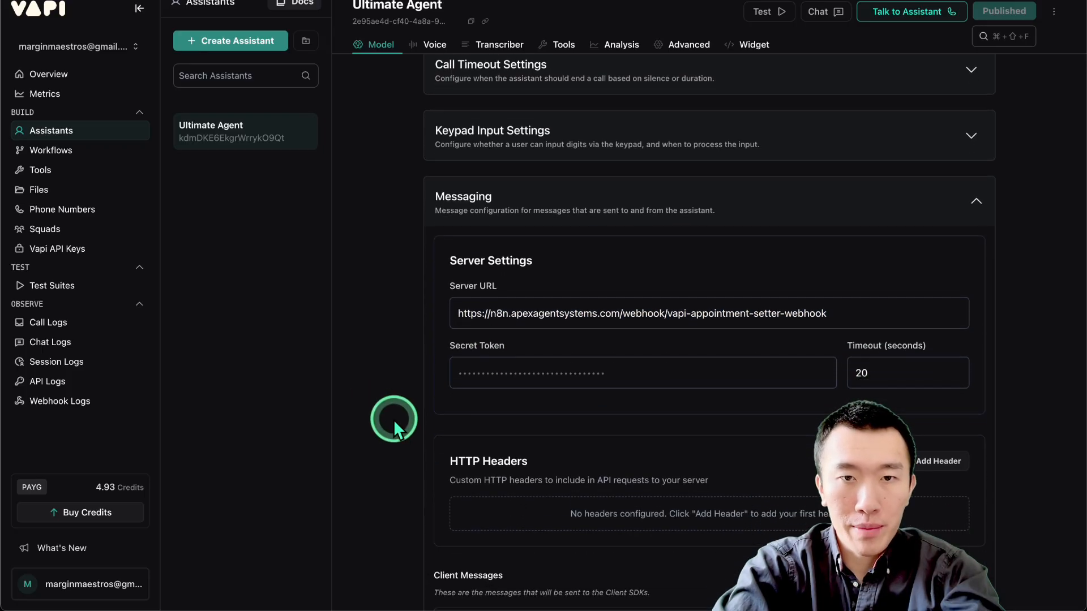
Open the Server Messages options, examine the available message types including end-of-call-report and tool-calls, and close the list without changes.
scroll(388, 439, down, 4)
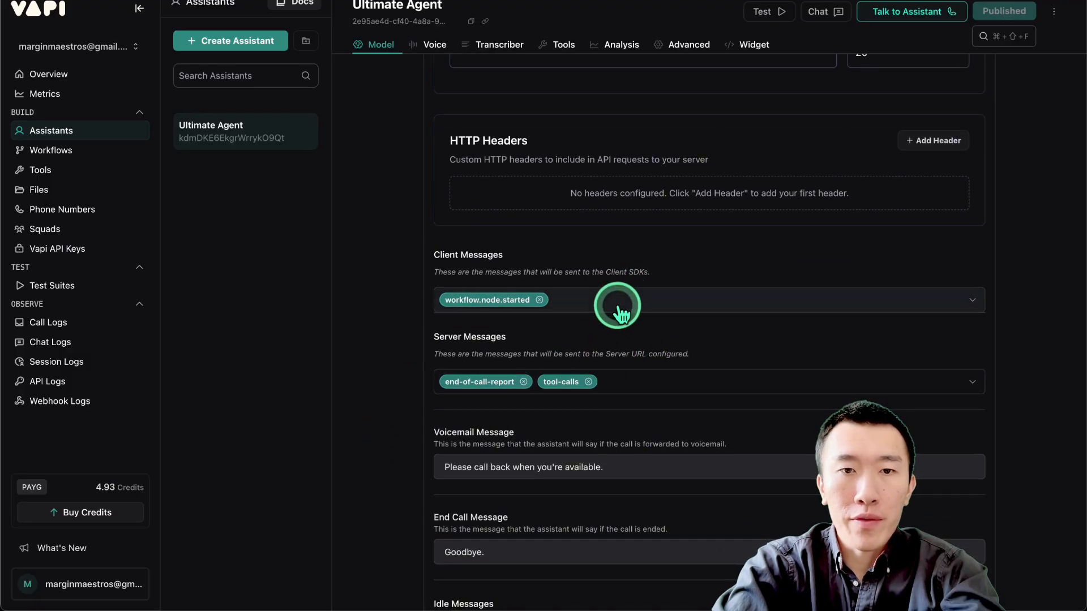
click(643, 374)
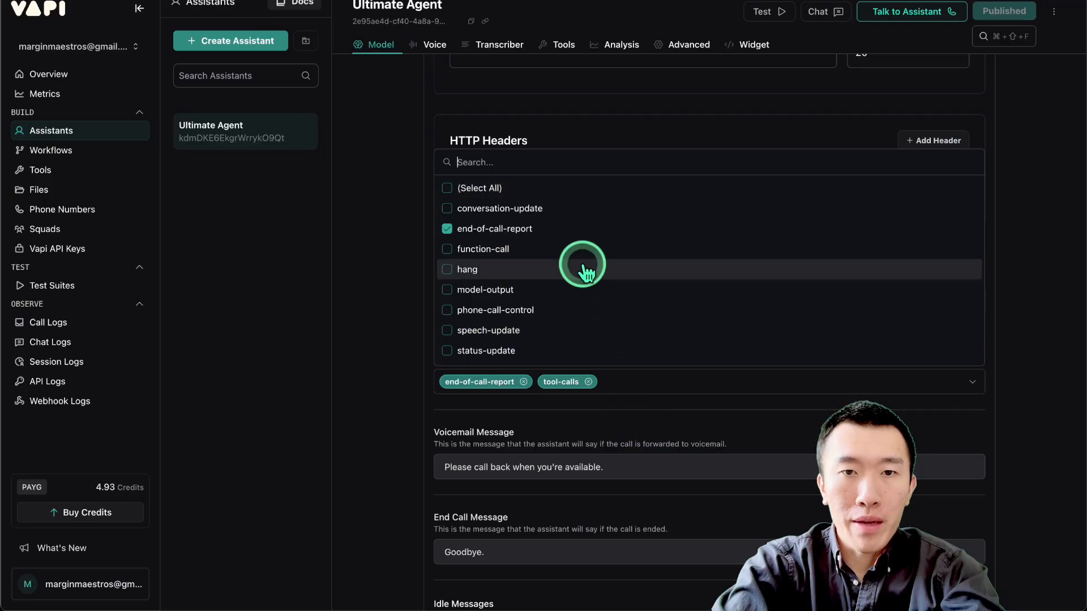
scroll(566, 269, down, 4)
scroll(569, 277, down, 2)
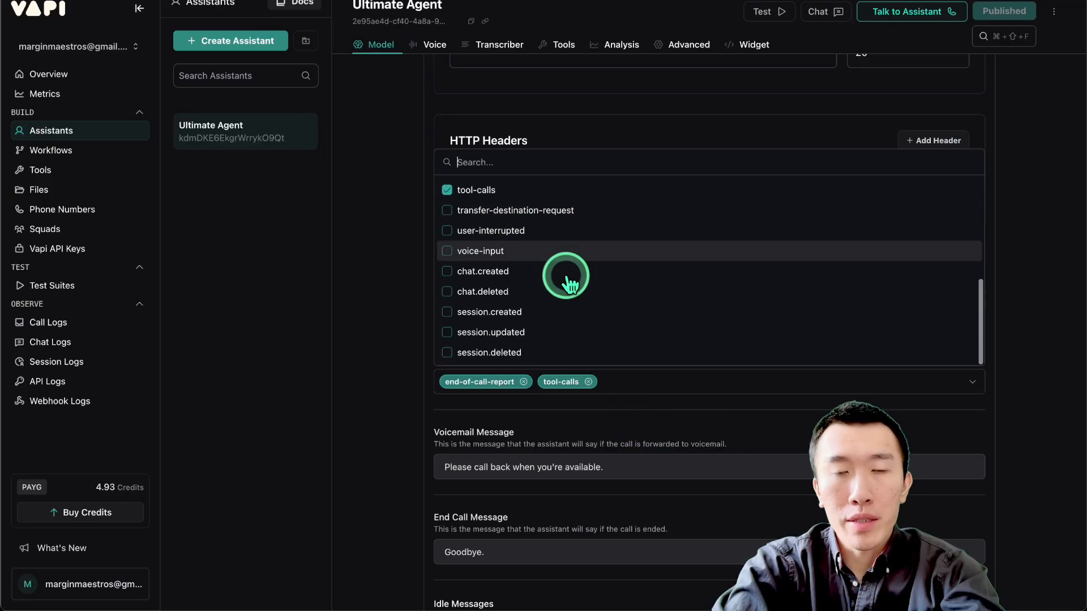
scroll(569, 277, up, 6)
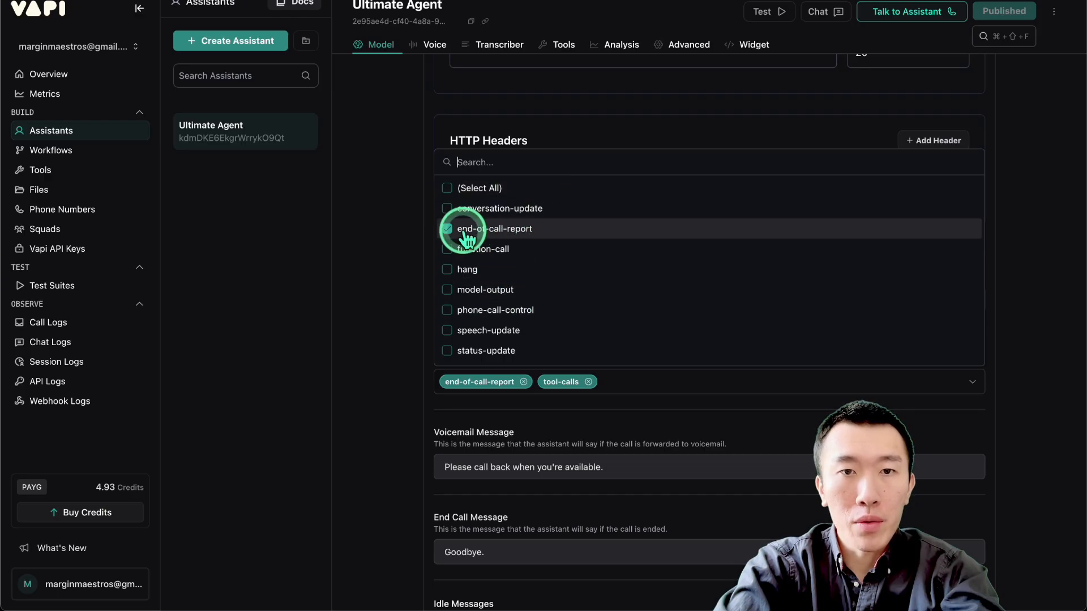
scroll(517, 242, down, 5)
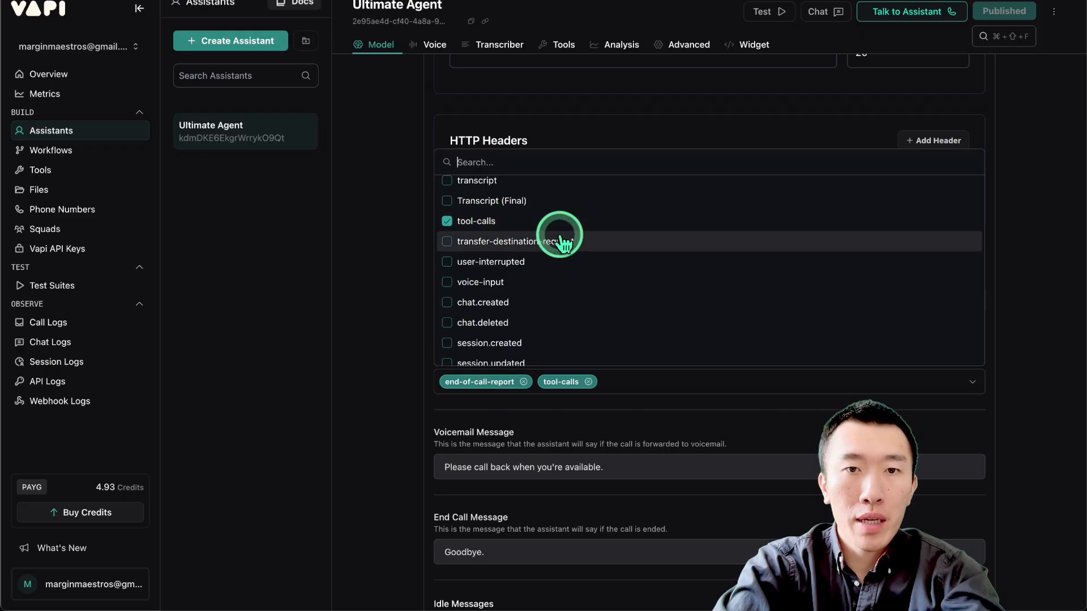
scroll(561, 238, up, 5)
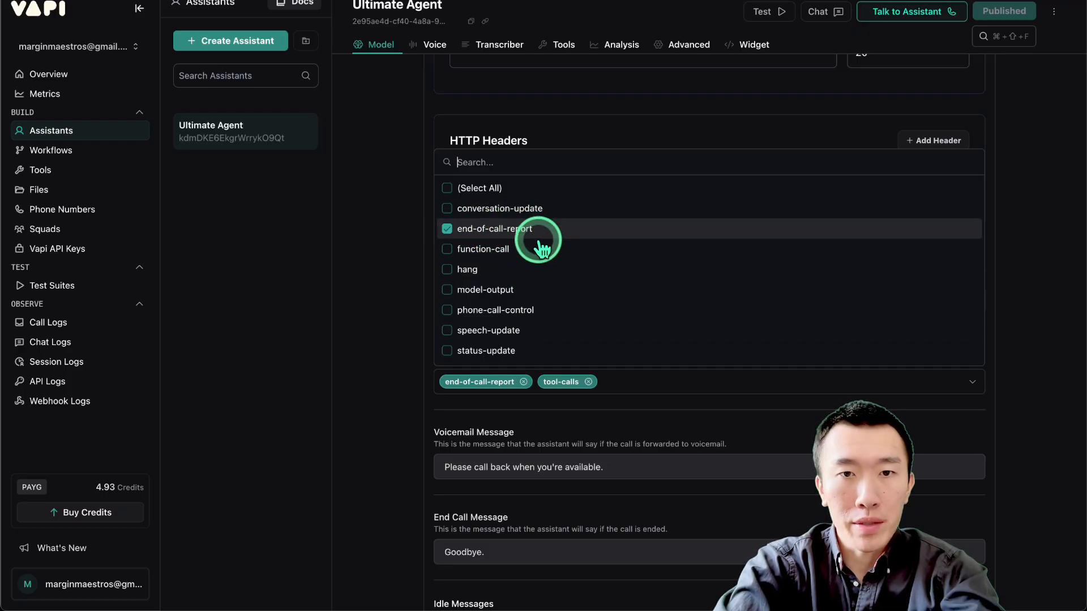
scroll(552, 288, down, 1)
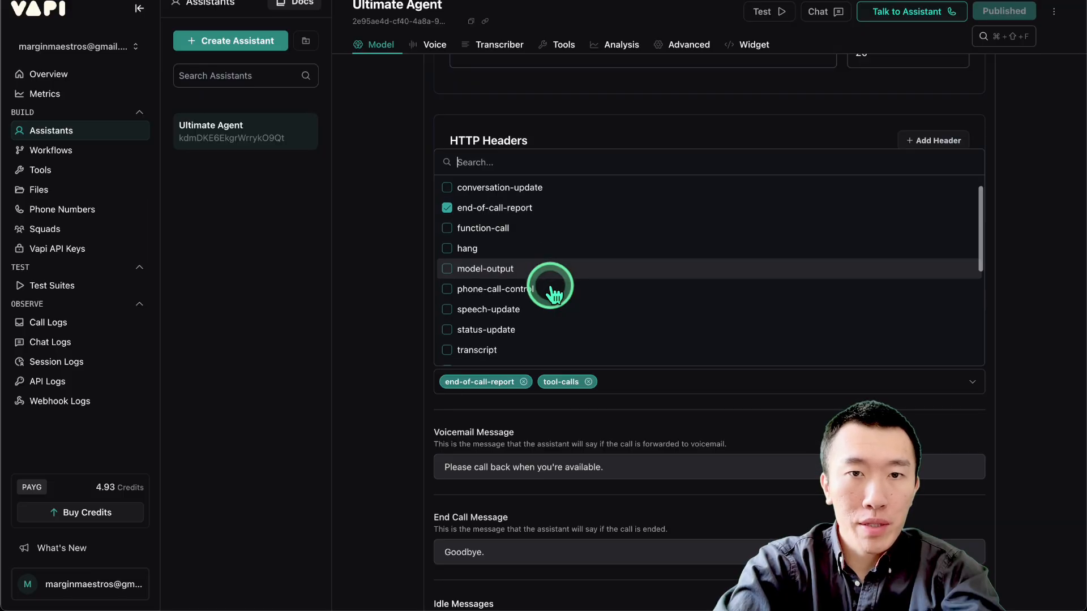
scroll(552, 288, up, 1)
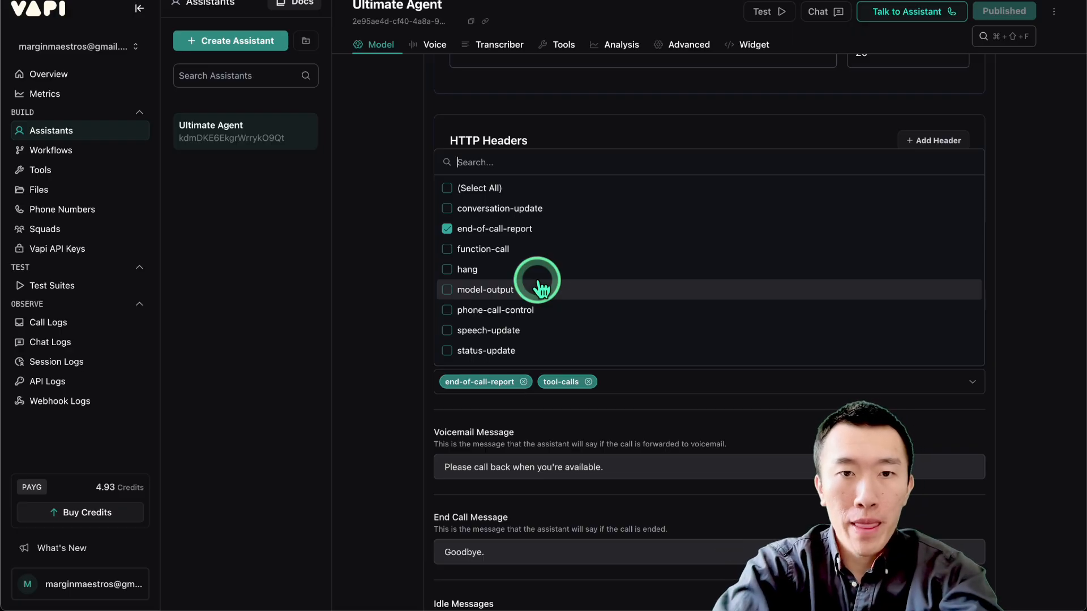
scroll(541, 289, down, 6)
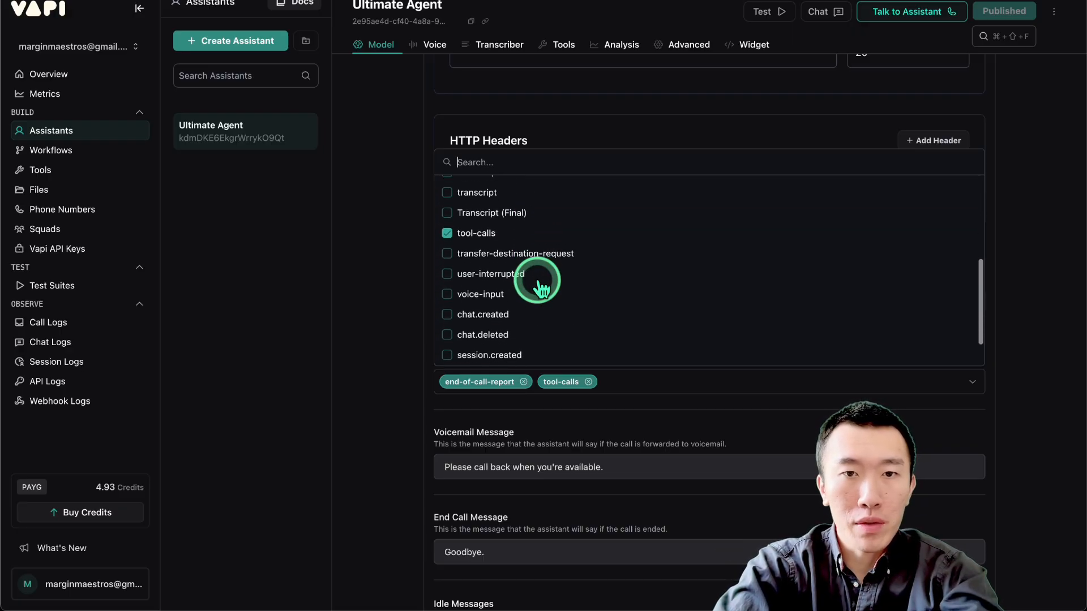
scroll(538, 280, down, 1)
click(391, 314)
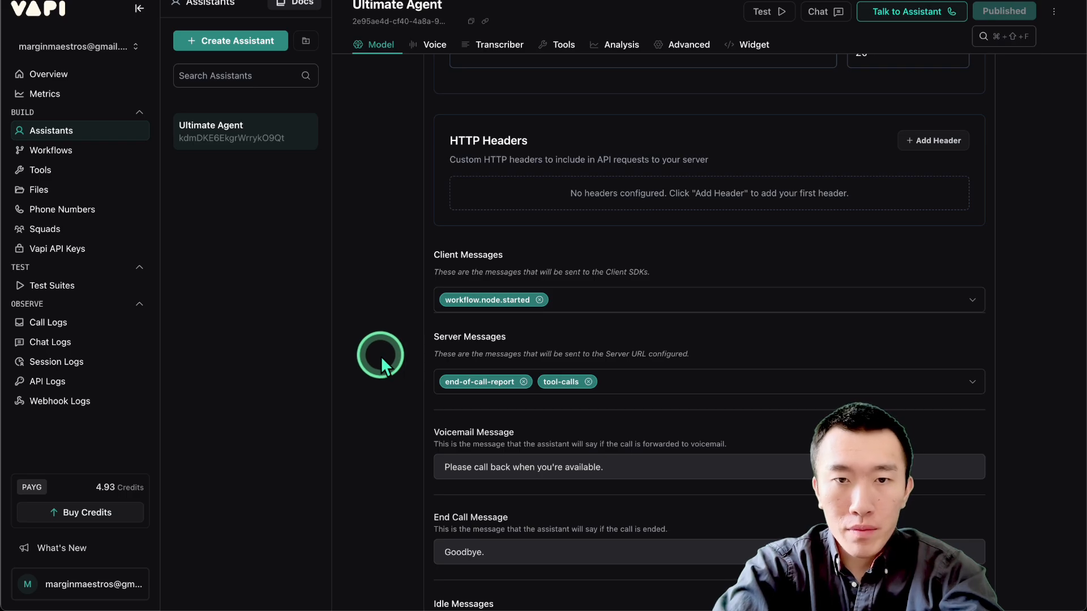
scroll(379, 355, down, 6)
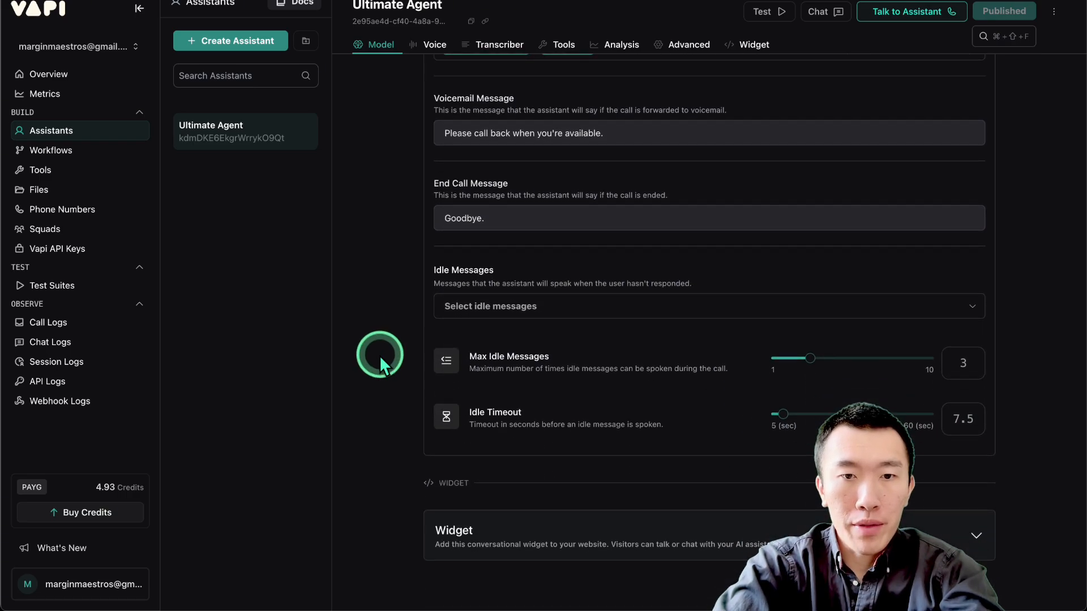
scroll(379, 355, up, 1)
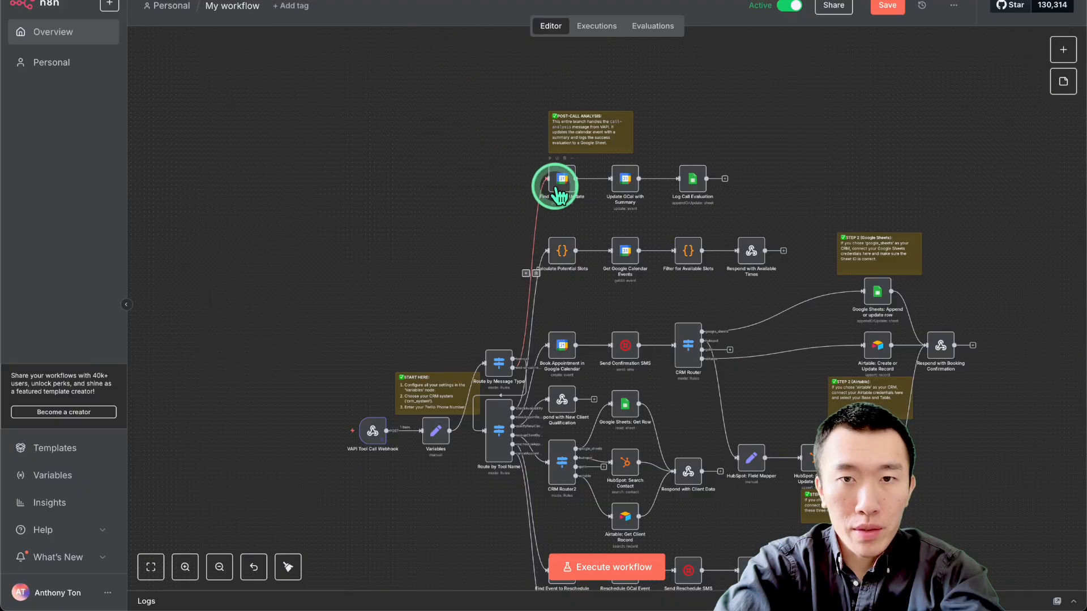
Switch to the n8n workflow and inspect the parameters of the Find Event to Update node in the post-call analysis branch.
scroll(558, 184, up, 5)
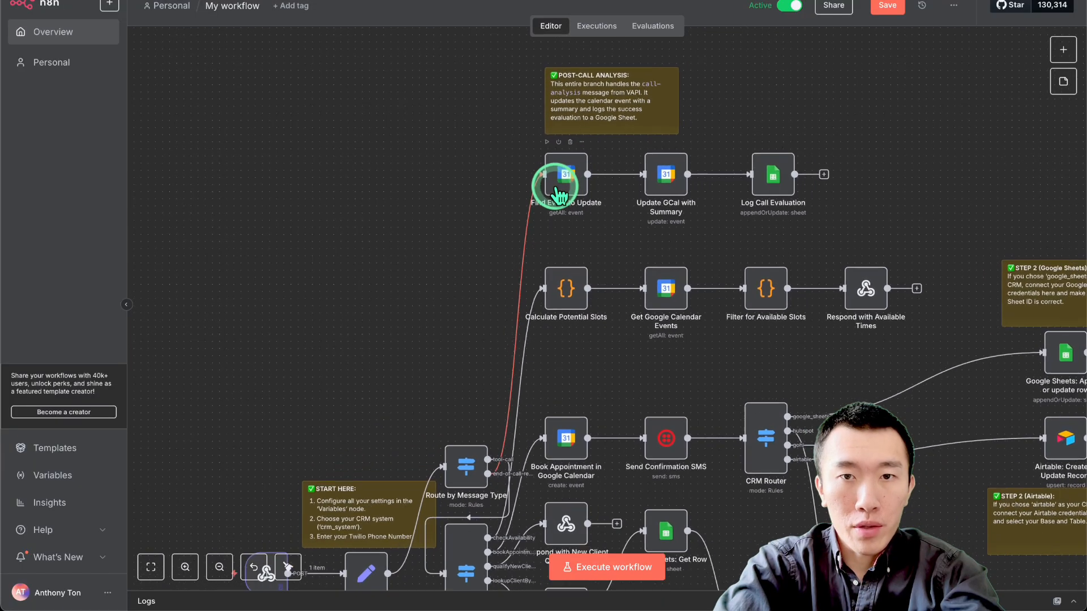
scroll(578, 216, up, 2)
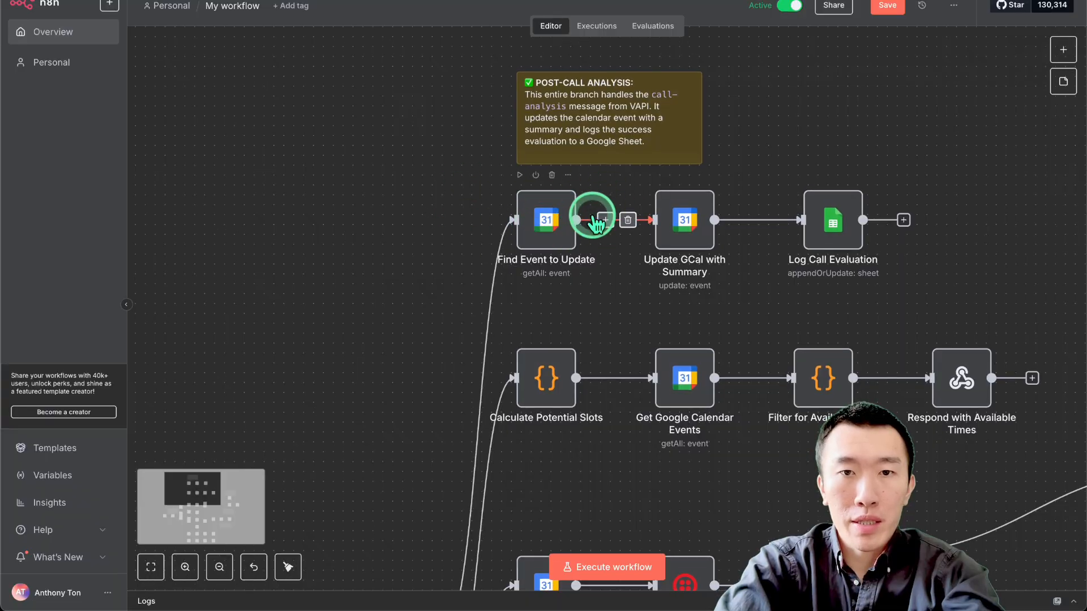
double_click(547, 226)
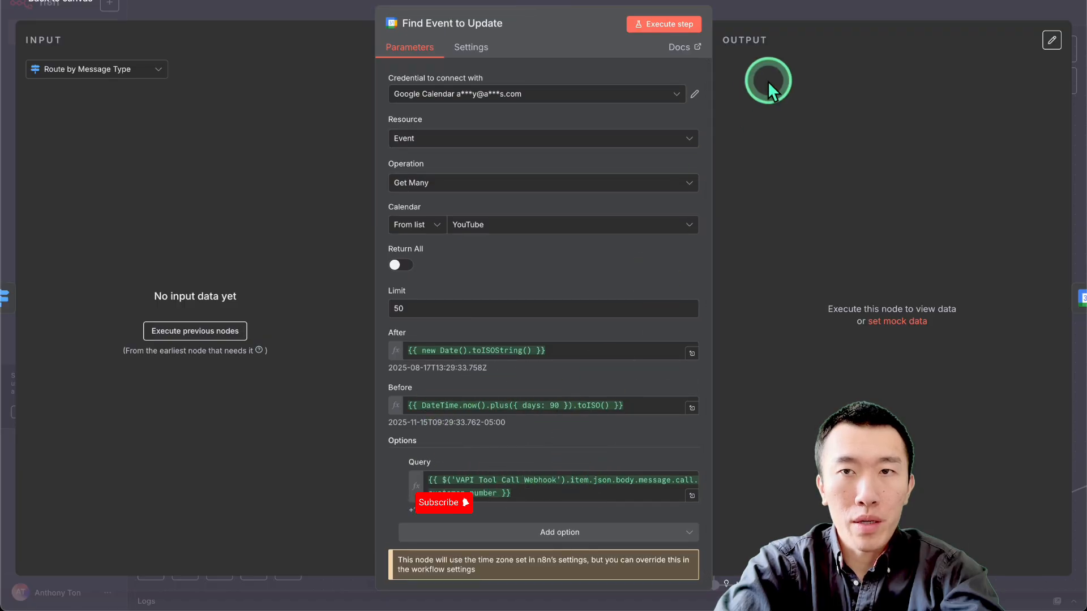
click(787, 9)
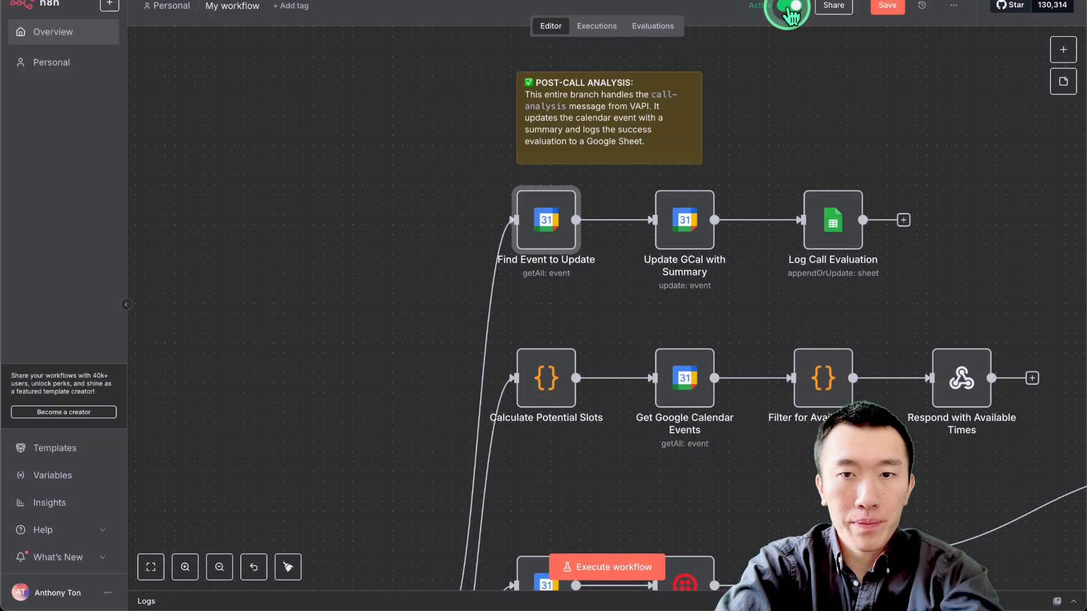
Inspect the Update GCal with Summary node, read its Description expression in the expanded editor, and return to the canvas.
double_click(686, 229)
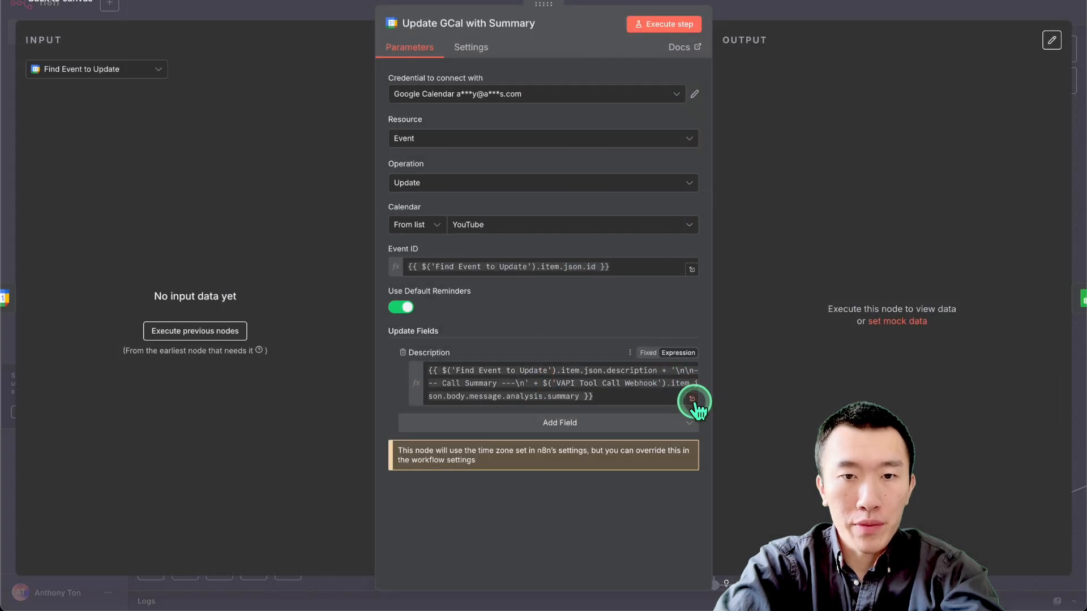
click(692, 399)
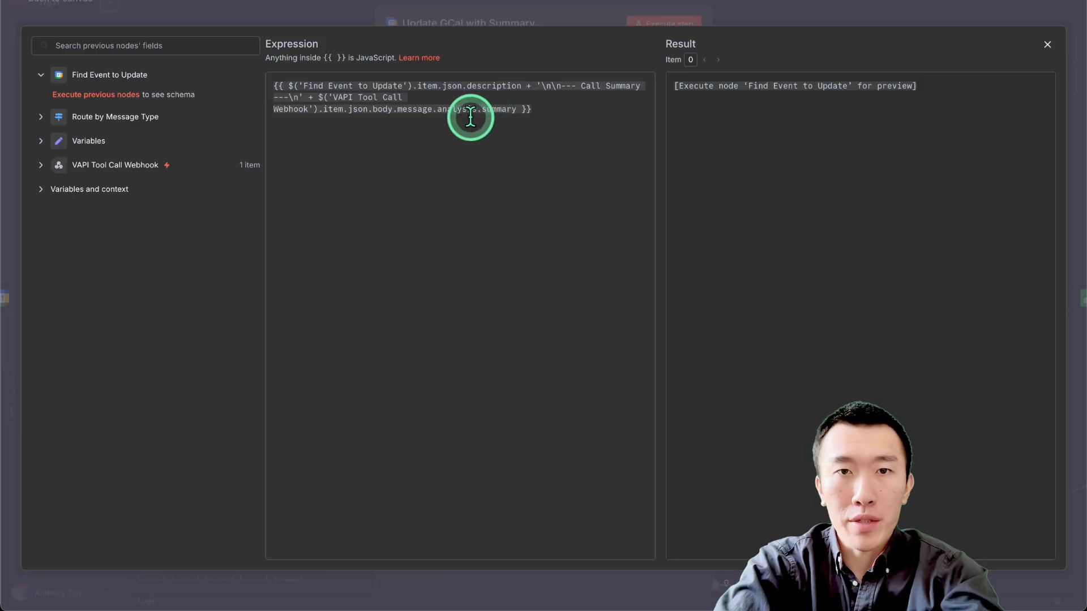
click(788, 14)
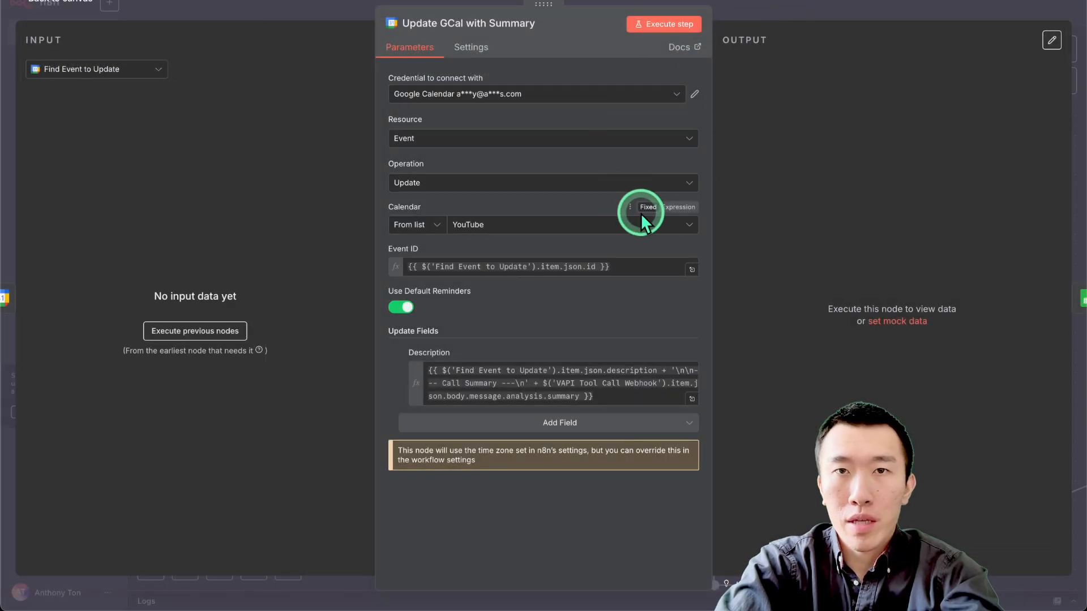
click(823, 8)
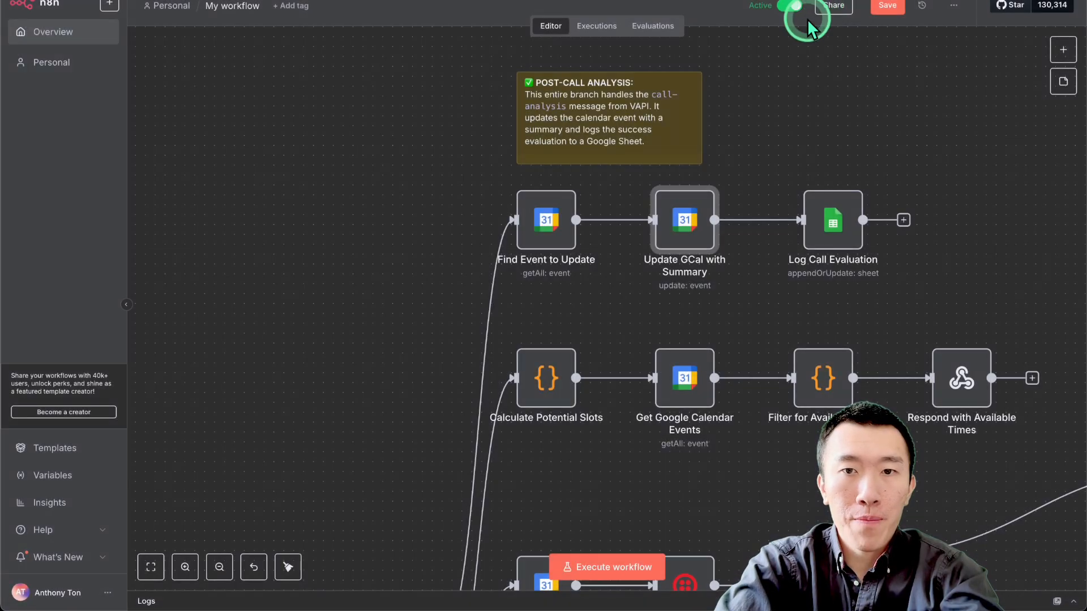
Open the Log Call Evaluation node and review its document, sheet and column mapping settings.
scroll(683, 306, right, 3)
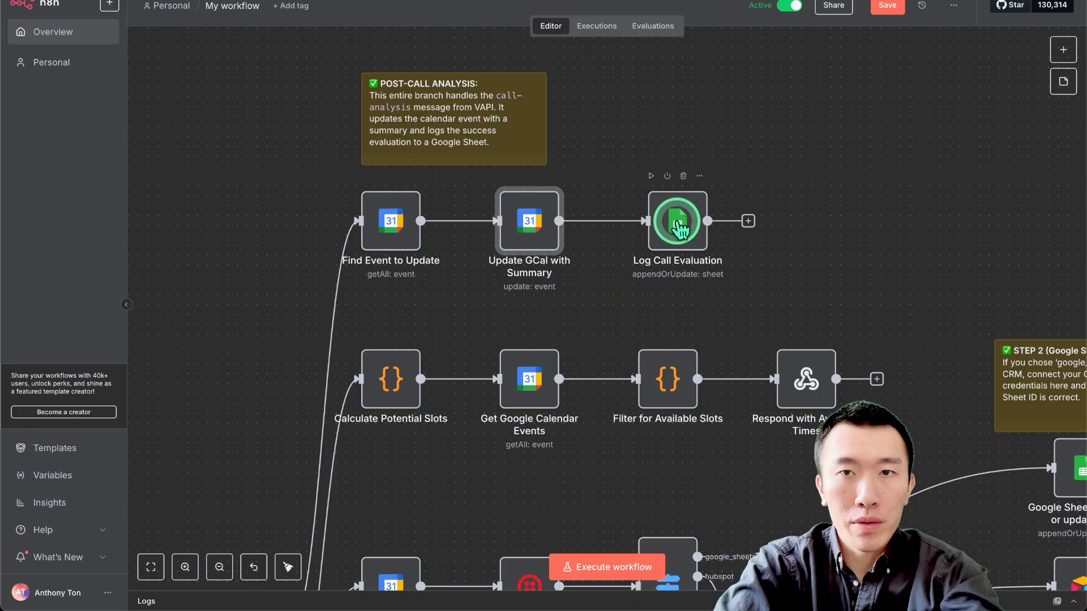
double_click(680, 228)
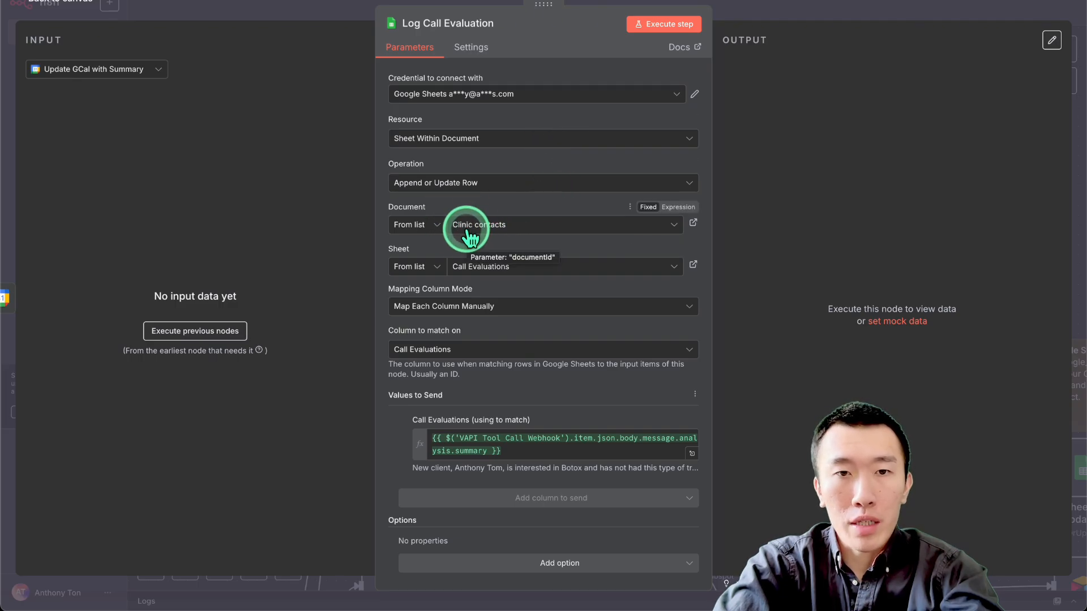
scroll(501, 230, down, 1)
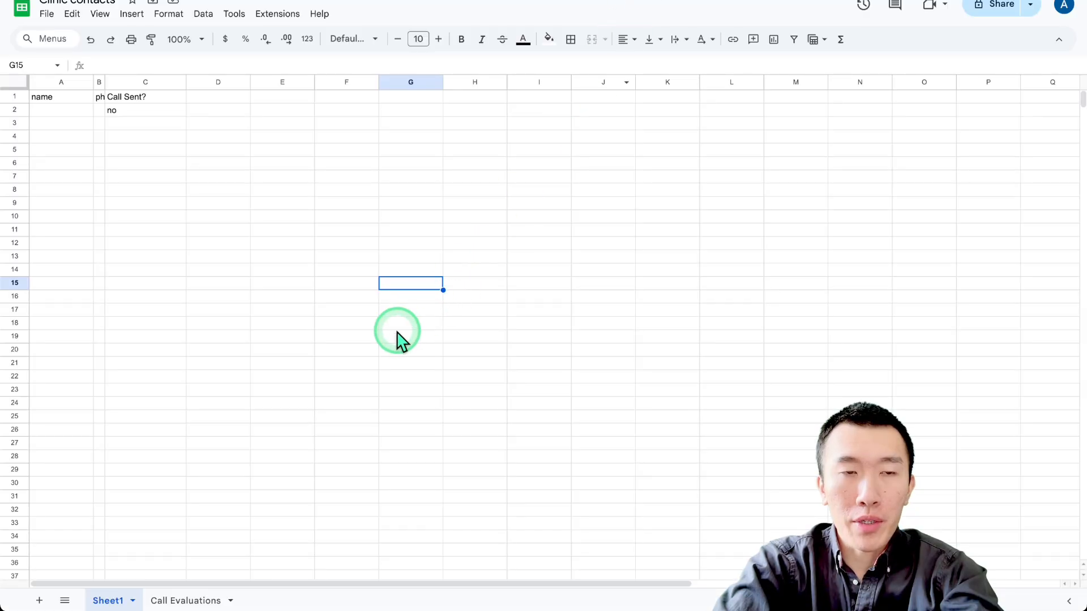
Open the Call Evaluations sheet of the Clinic contacts spreadsheet and examine the cells under the Call Evaluations header.
click(391, 337)
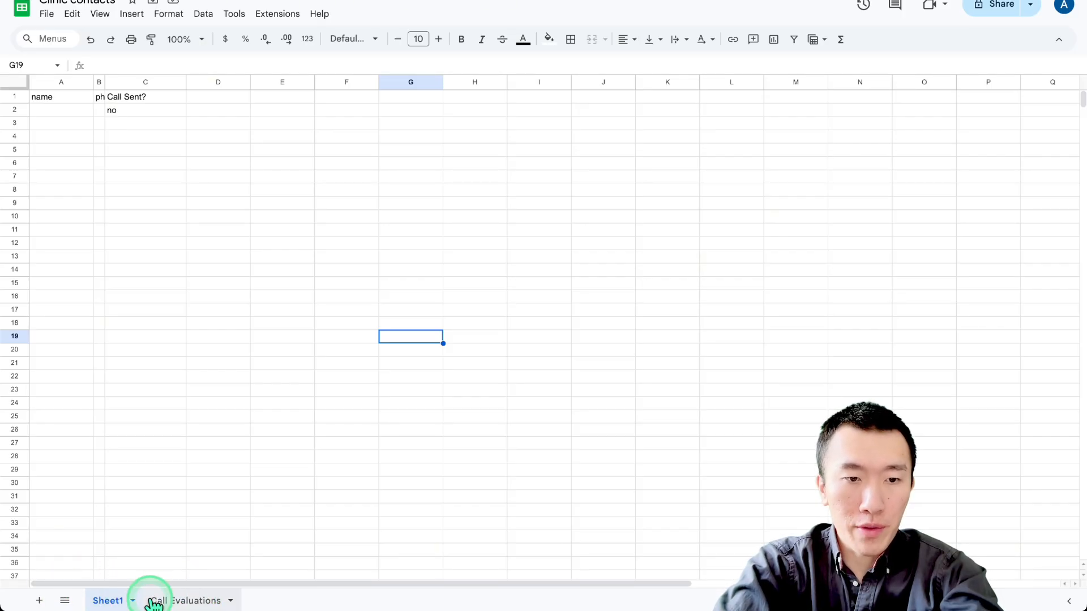
click(203, 603)
click(259, 244)
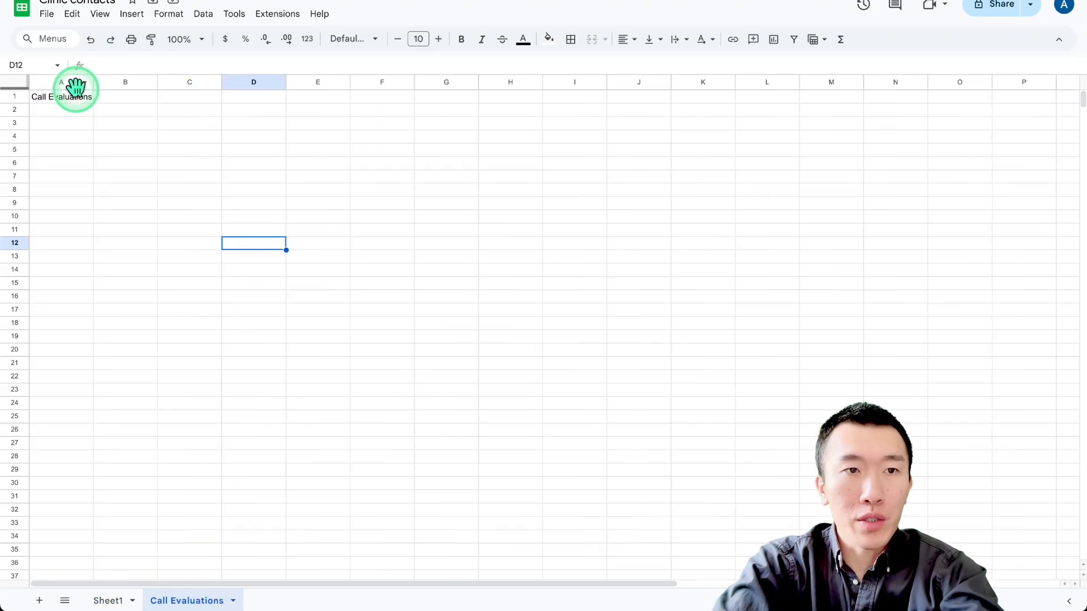
click(100, 112)
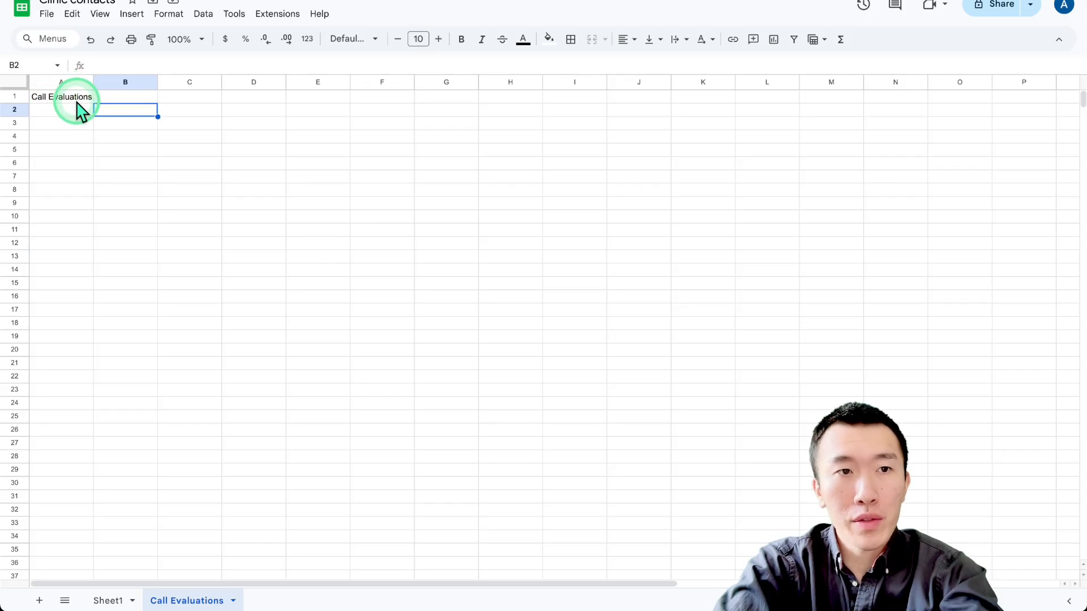
click(75, 113)
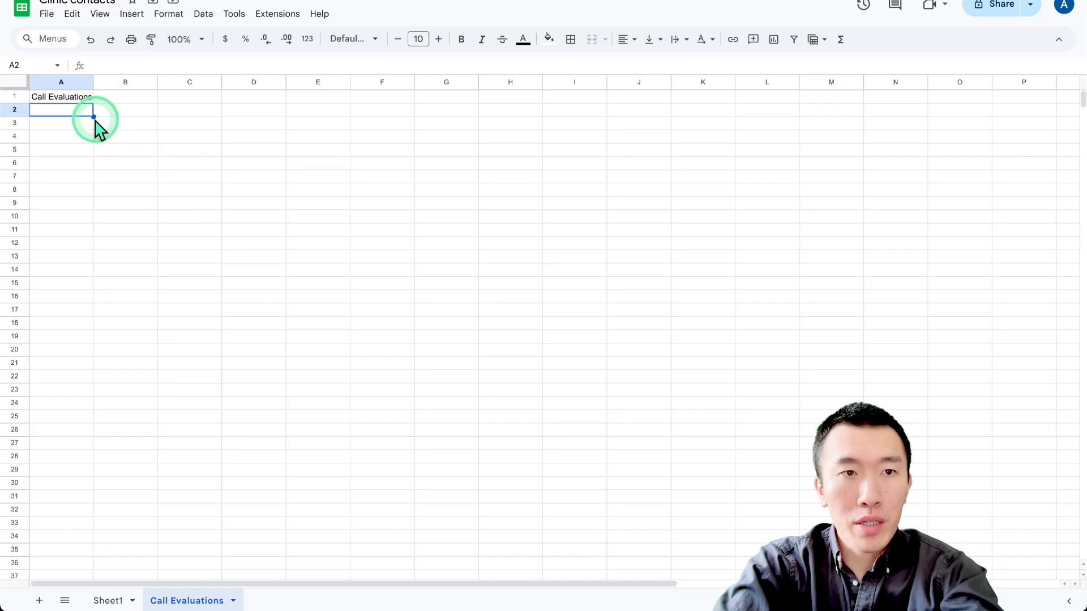
drag(94, 116, 96, 422)
click(171, 300)
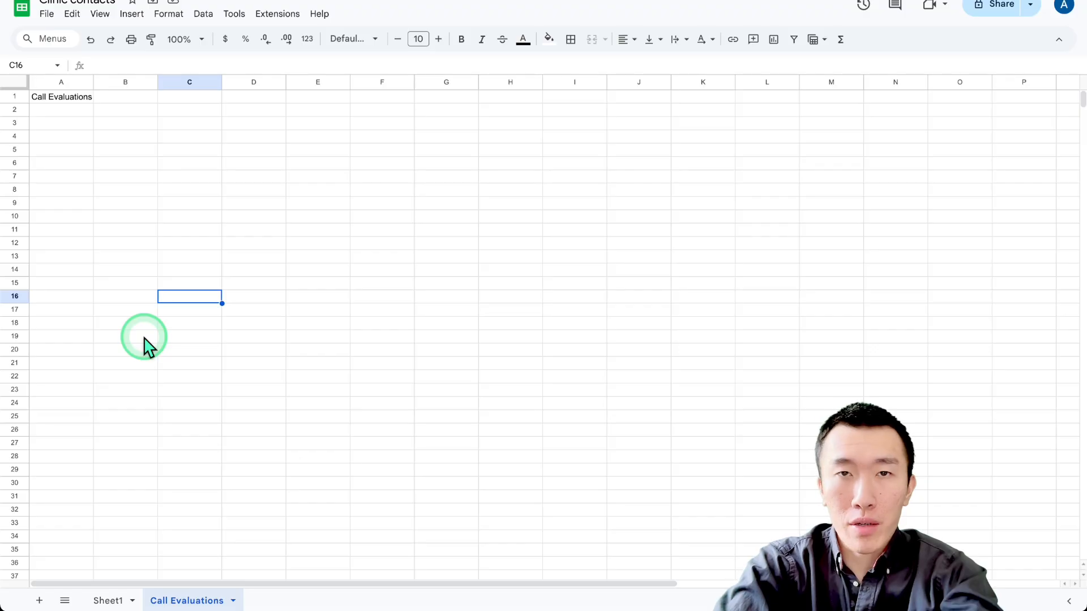
click(85, 366)
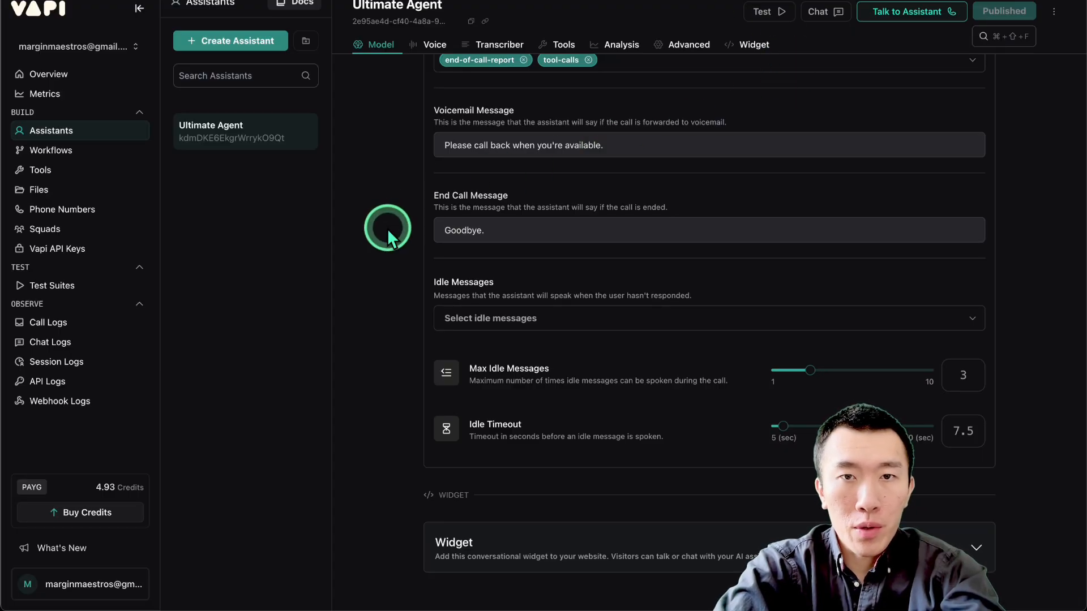
Switch back to Vapi, open the Tools page and view the Server Settings of the cancelAppointment tool.
scroll(388, 229, up, 5)
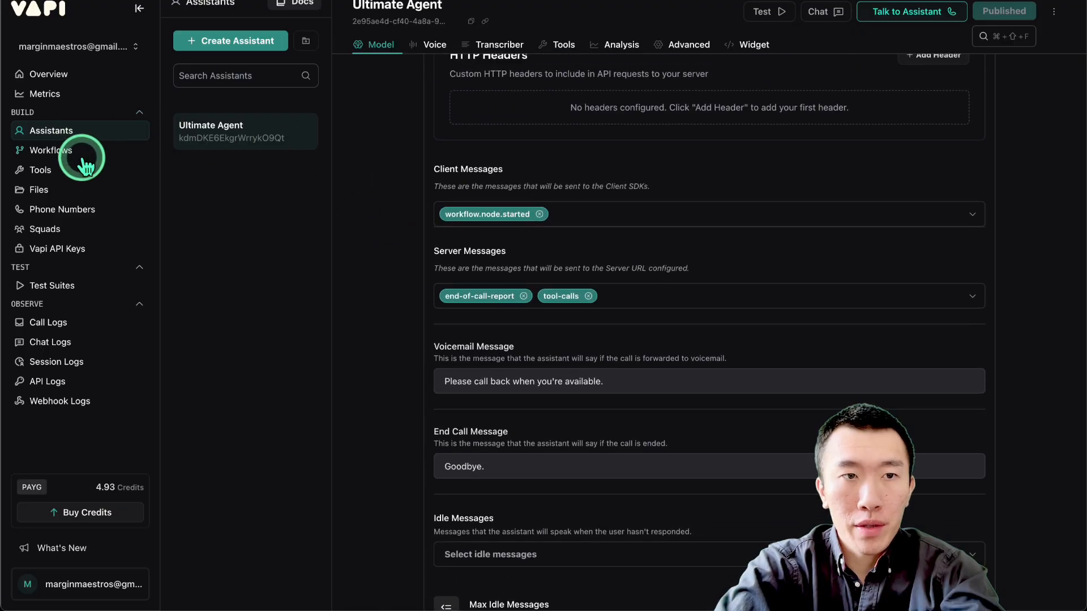
click(84, 168)
scroll(473, 303, down, 7)
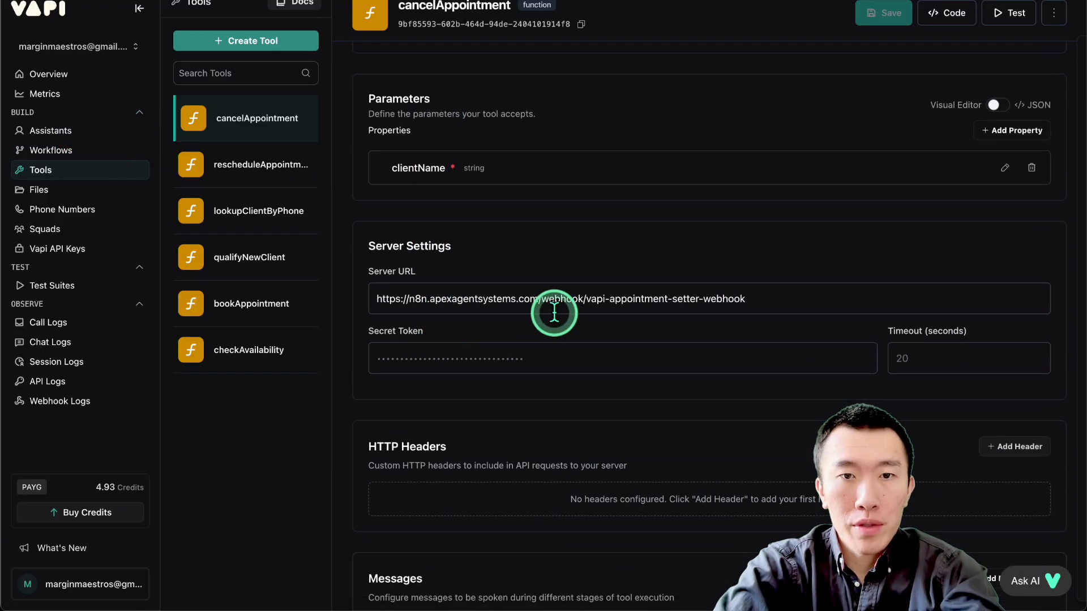
Compare the Server URL in the cancelAppointment tool's Server Settings with the one in the checkAvailability tool.
drag(554, 313, 926, 299)
click(243, 350)
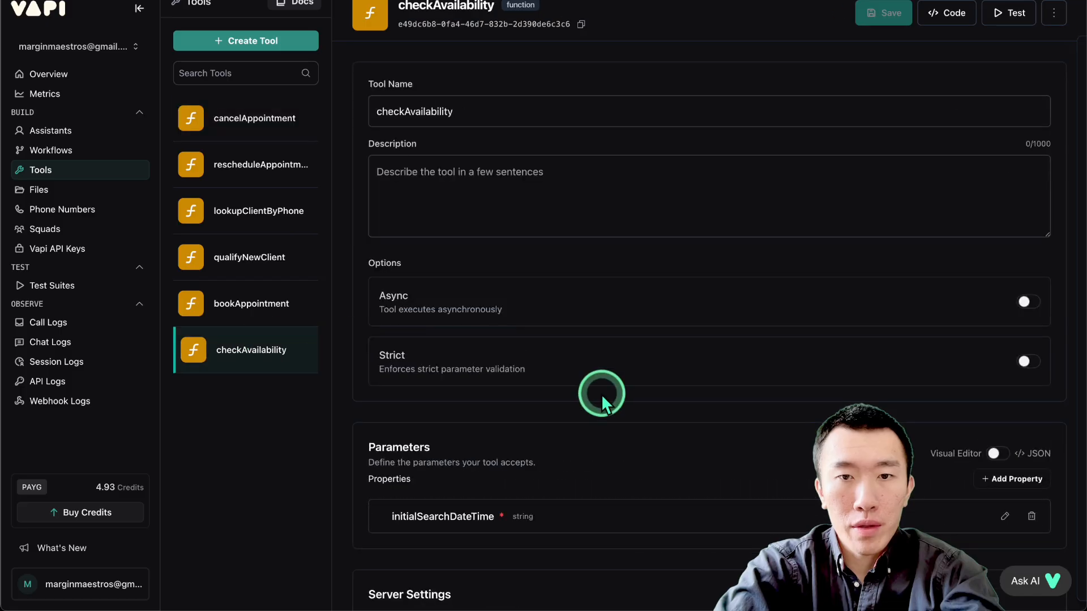
scroll(601, 394, down, 5)
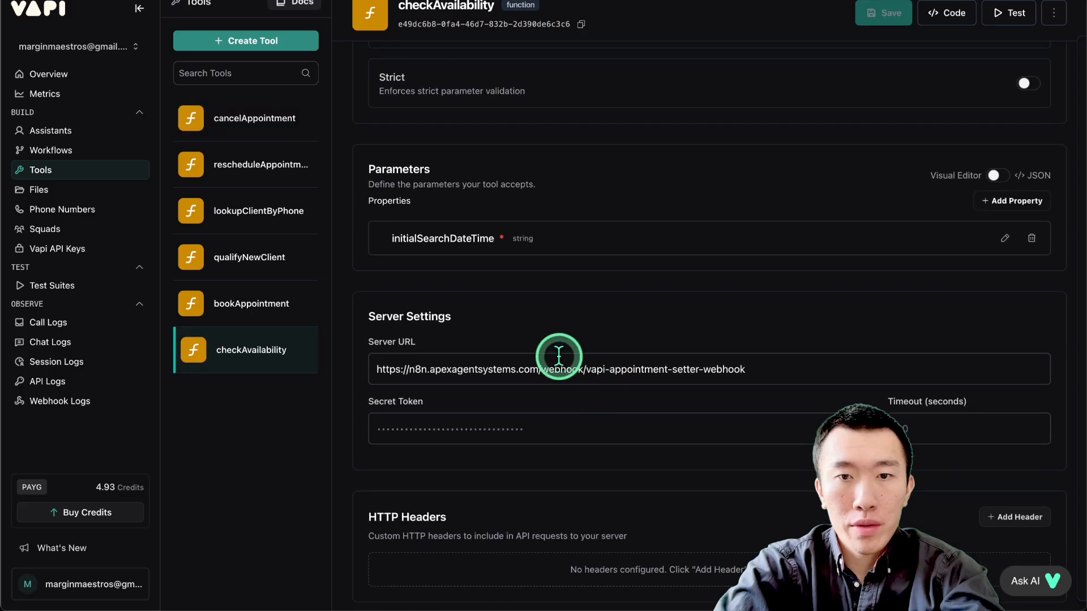
Open the Phone Numbers page and review the Inbound Settings and assigned assistant of the listed phone number.
click(64, 211)
scroll(702, 207, down, 8)
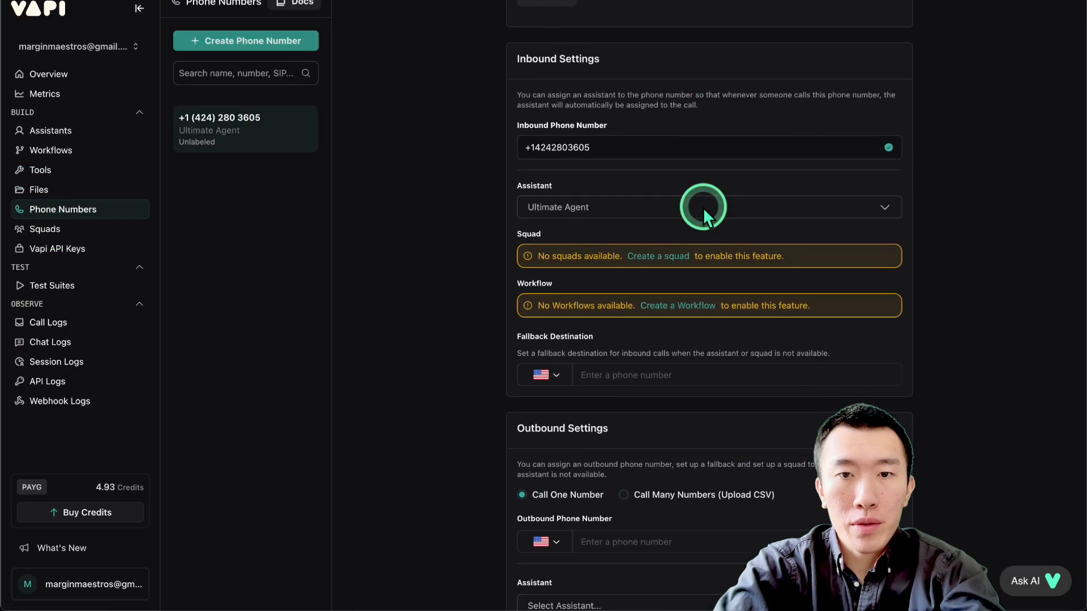
scroll(703, 207, down, 1)
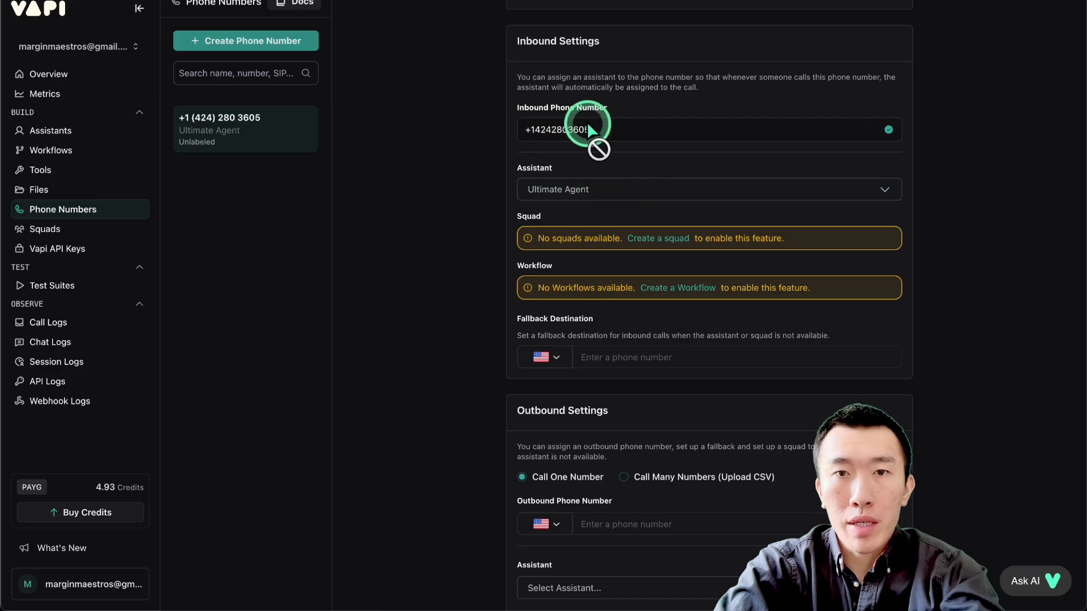
scroll(628, 145, up, 10)
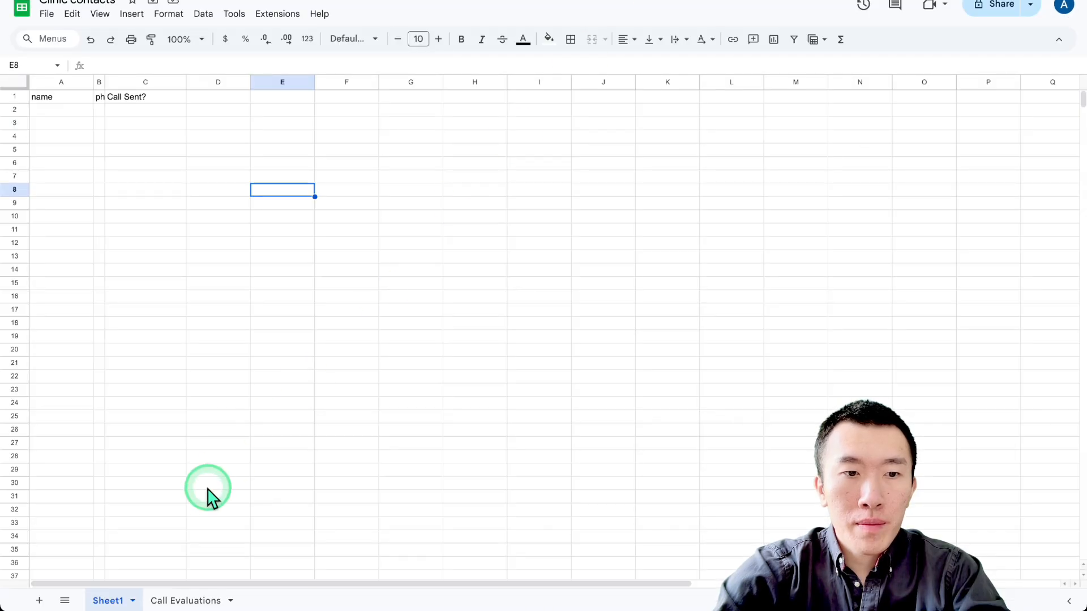
View the Call Evaluations sheet, switch to Google Calendar and read the details of the Glow Clinic consultation on August 20.
click(193, 597)
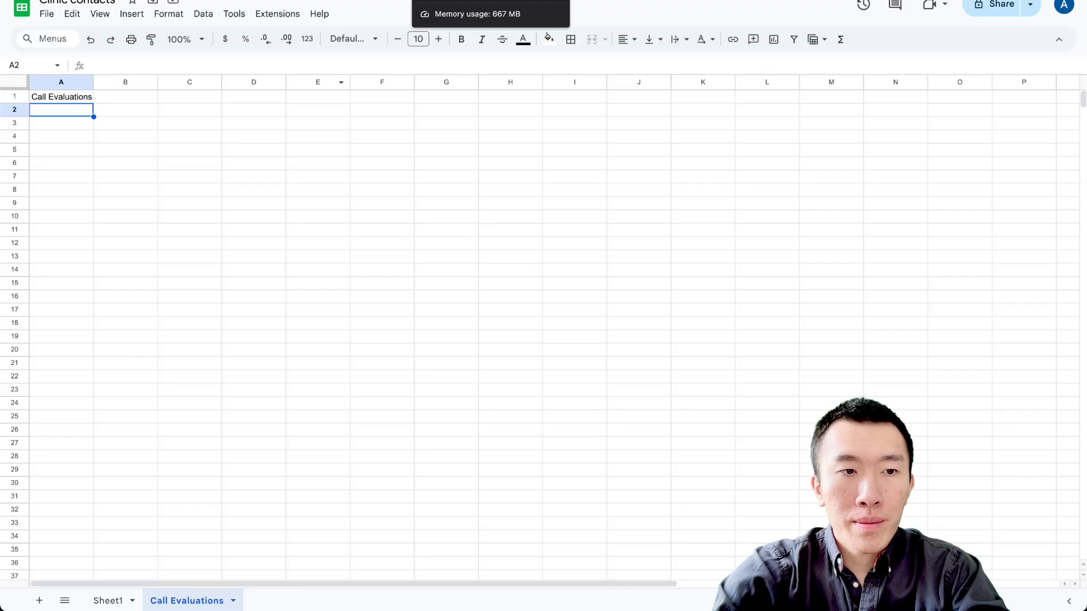
click(793, 0)
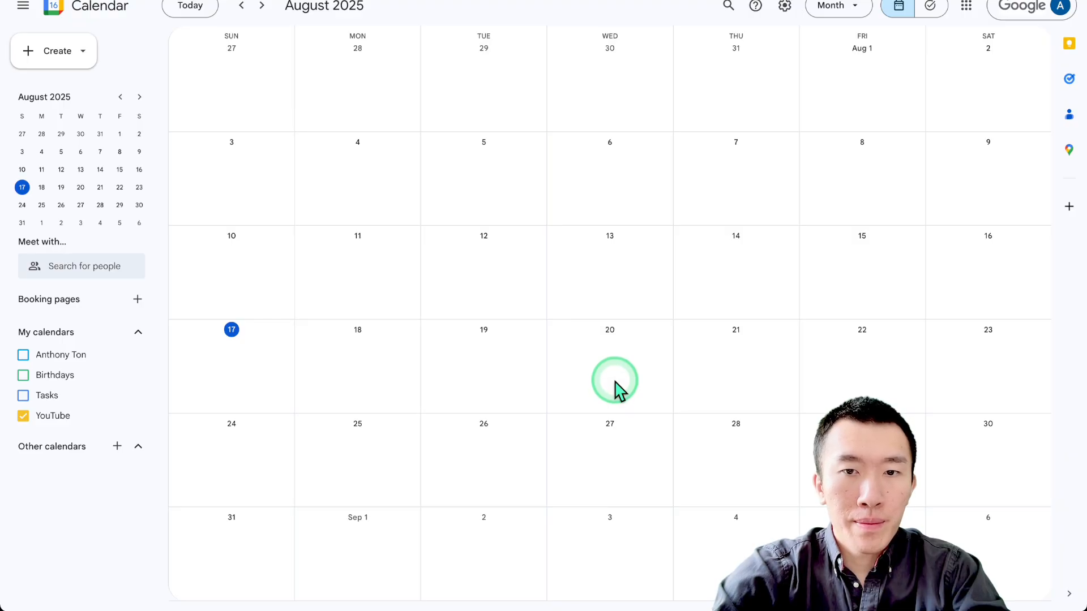
click(614, 351)
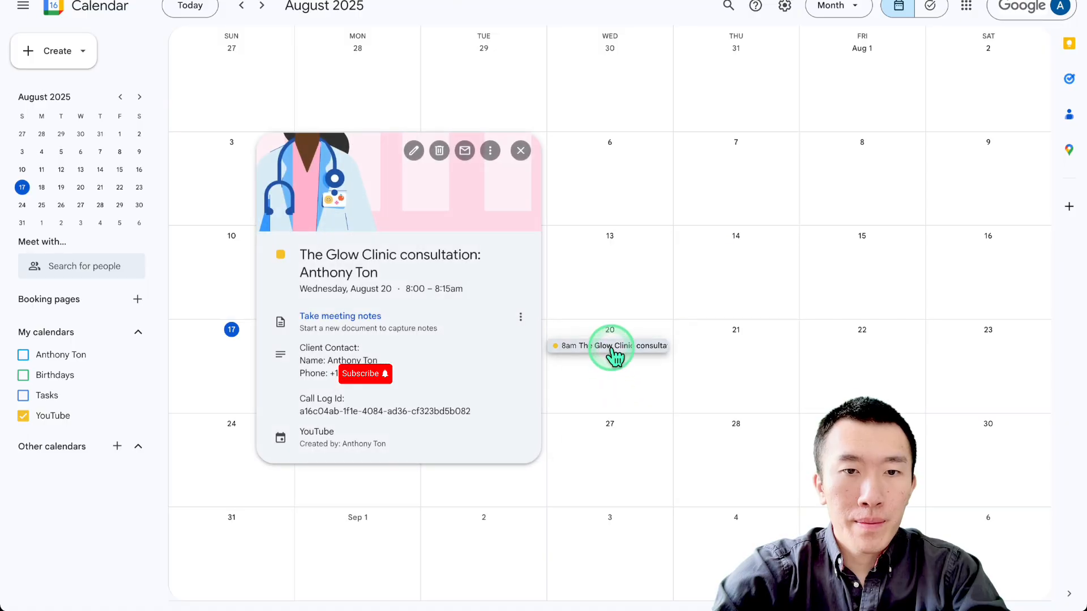
drag(345, 249, 465, 441)
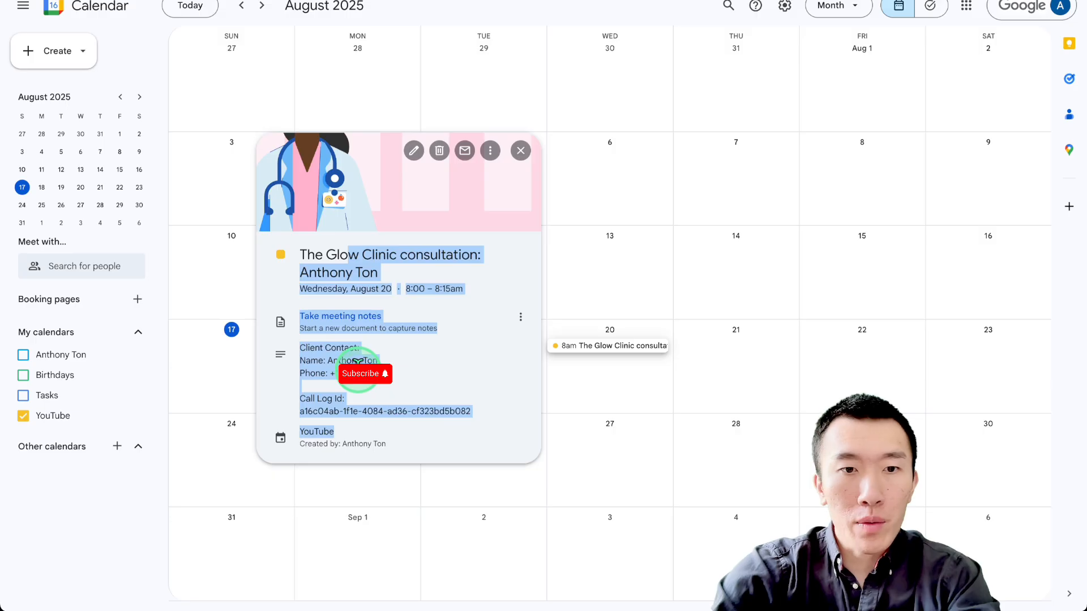
click(359, 364)
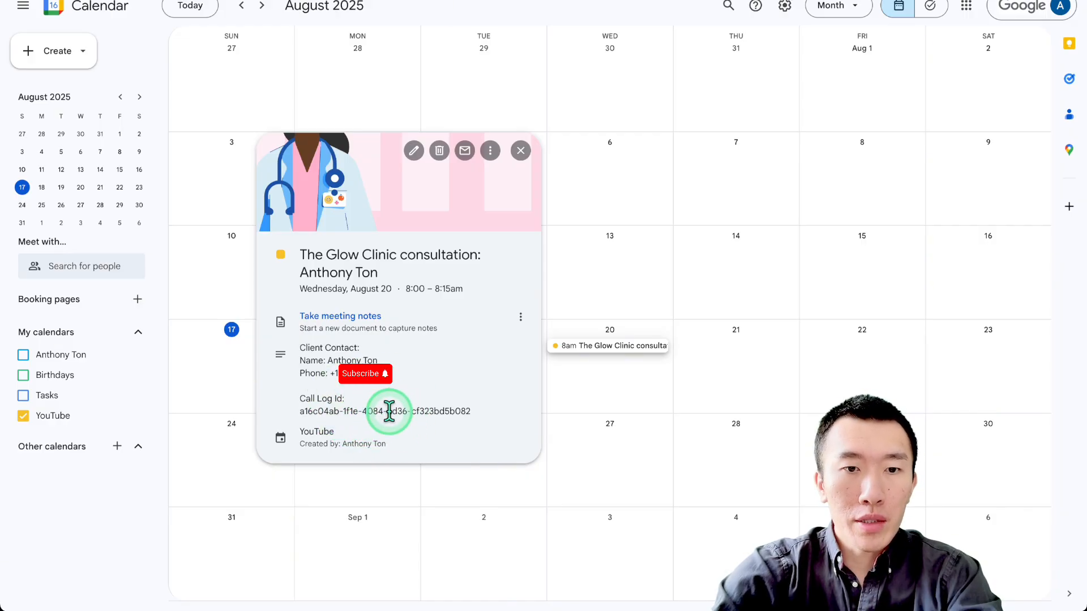
Switch to the Clinic contacts spreadsheet and examine the call evaluation in cell A2 and the rows below it on the Call Evaluations sheet.
click(628, 1)
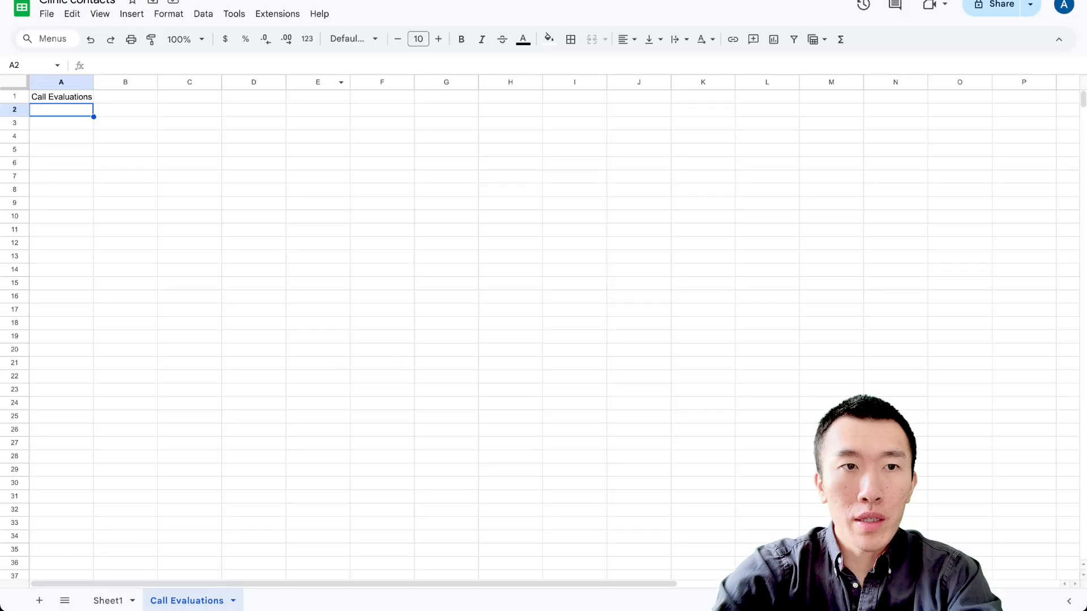
text(Overall Call Outcome: APPOINTMENT_BOOKED  - lookupClientByPhone: SUCCESS - Correctly identified as a new client. - qualifyNewClient: SUCCESS - Gathered treatment interest and prior experience. - consultationOffer: SUCCESS - Client agreed to book. - checkAvailability: SUCCESS - Found and offered available slots. - timeSelection: SUCCESS - Client selected an offered time. - bookAppointment: SUCCESS - Final booking tool call was successful. - rescheduleAppointment: NOT_APPLICABLE - cancelAppointment: NOT_APPLICABLE - humanHandoff: NOT_APPLICABLE)
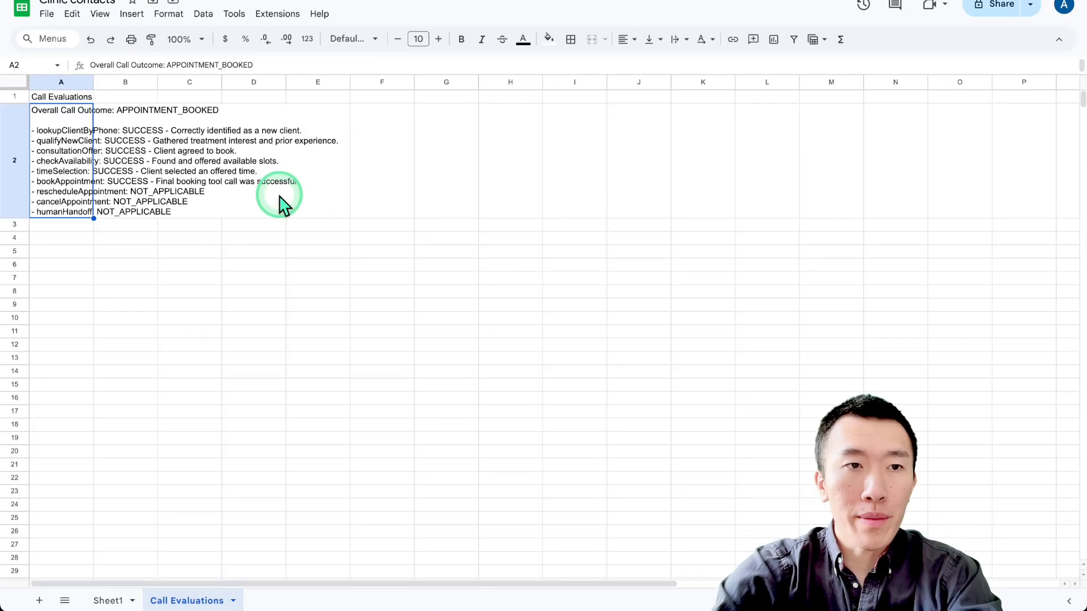
click(125, 265)
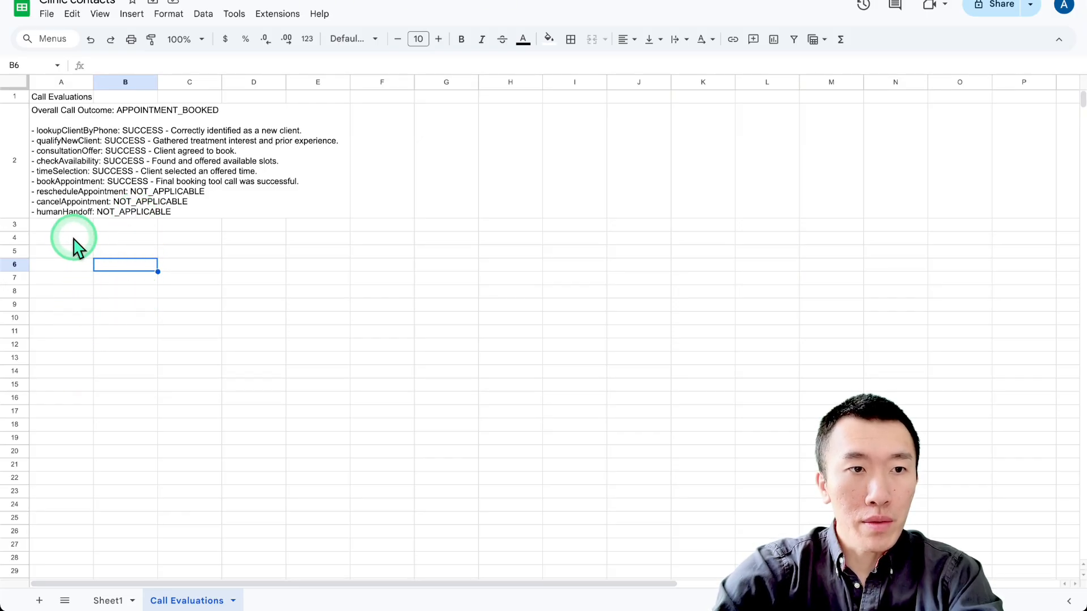
drag(62, 225, 63, 439)
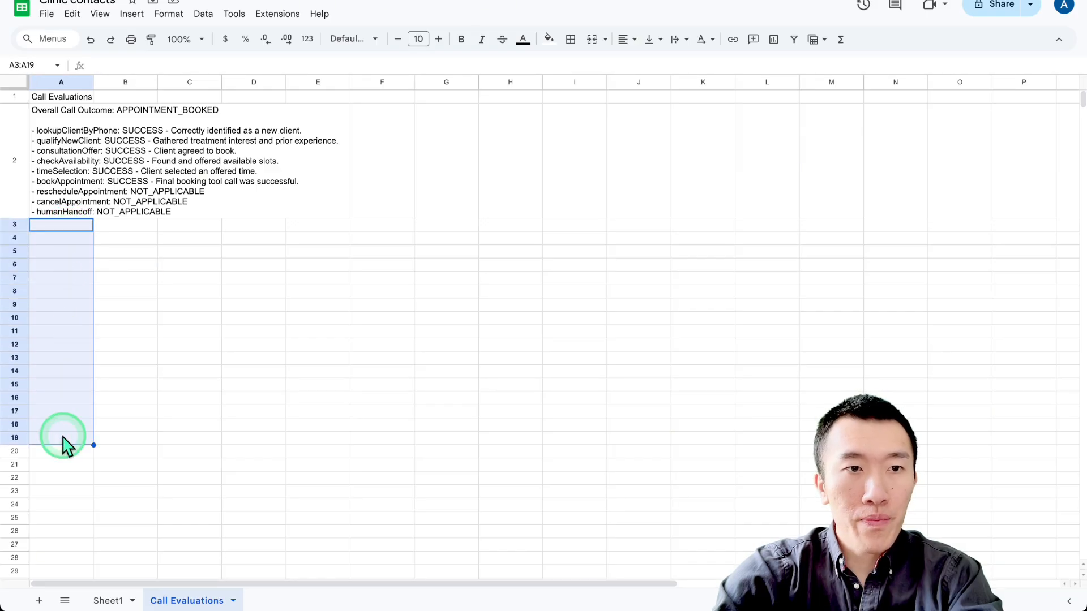
click(154, 228)
drag(73, 142, 81, 471)
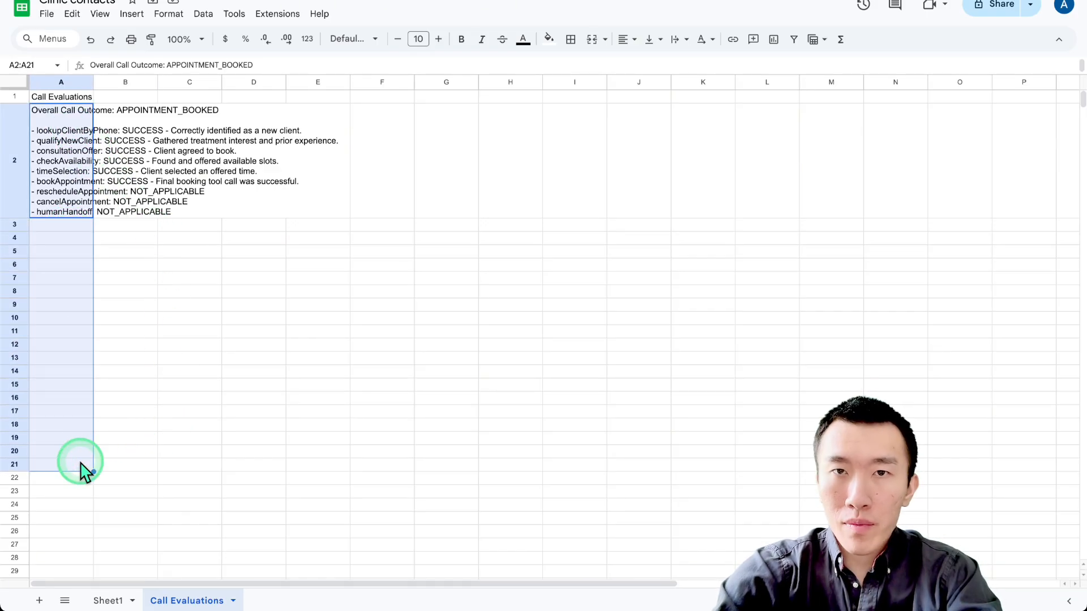
key(ctrl+c)
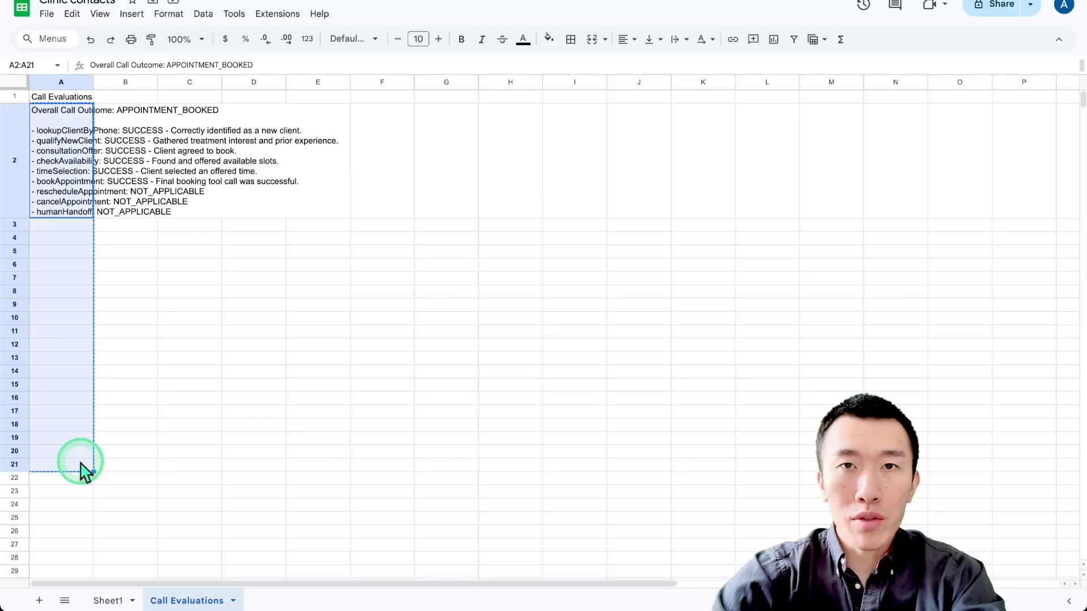
click(231, 427)
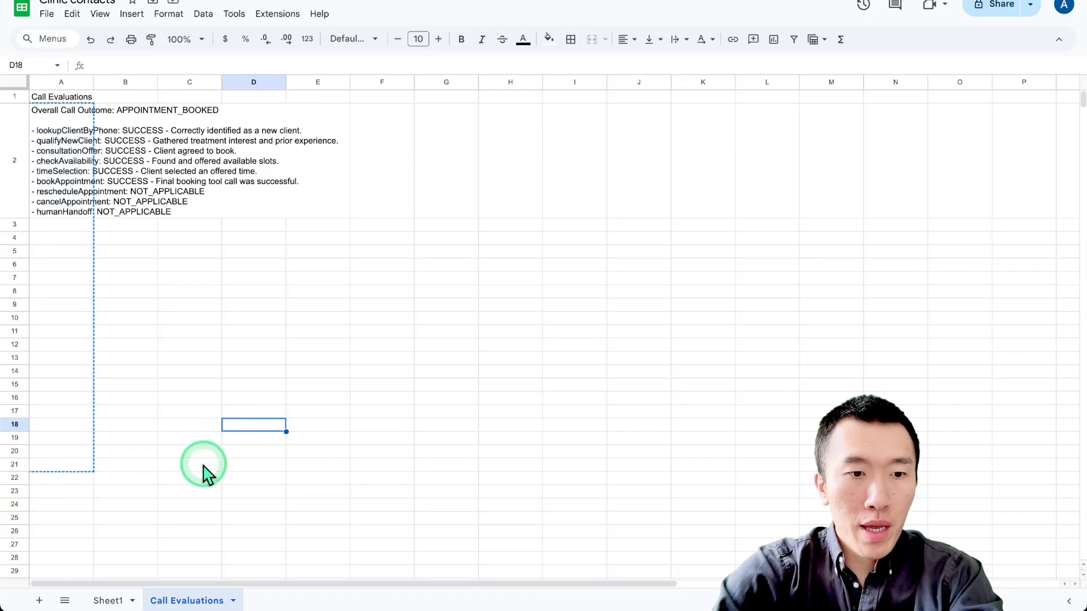
Open Sheet1 of the Clinic contacts spreadsheet and check the client contact entry in row 2, columns A to C.
click(122, 600)
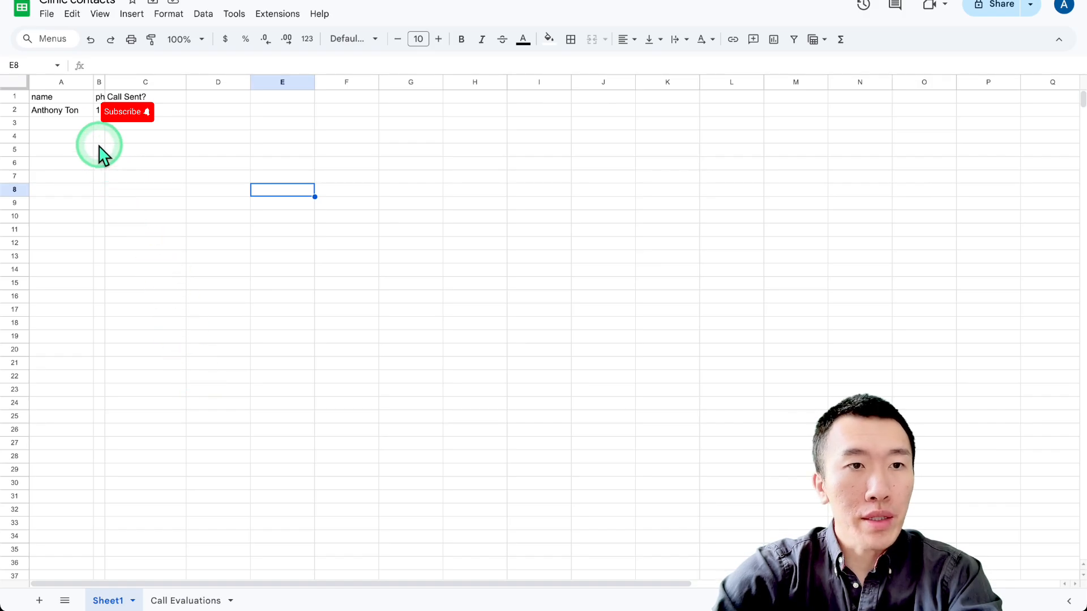
drag(68, 111, 185, 113)
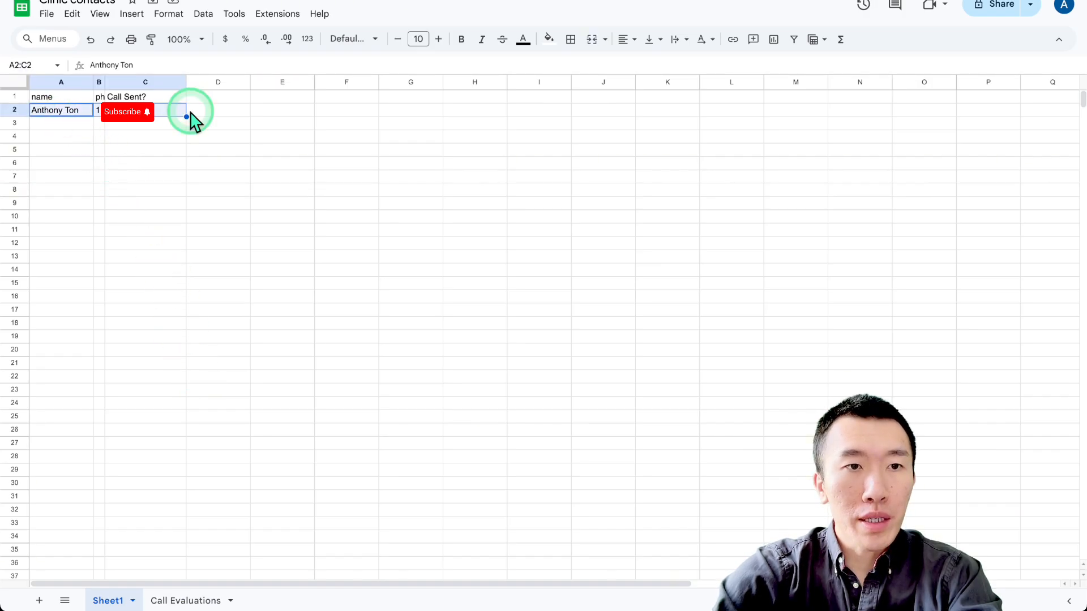
click(218, 297)
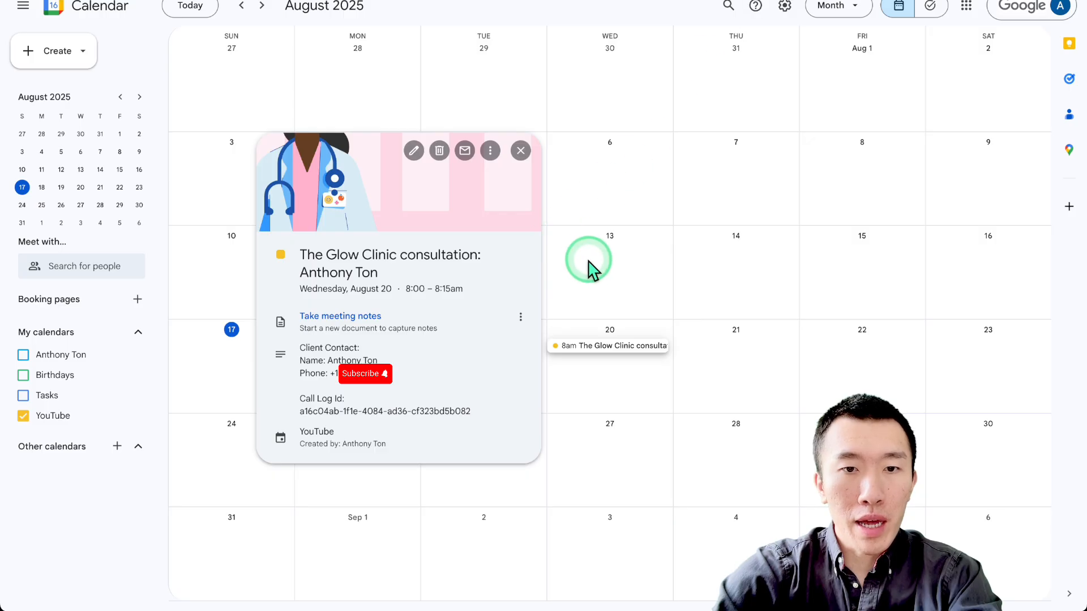
Switch to Google Calendar and reopen the August 20 Glow Clinic consultation to read the call summary in its description.
click(589, 266)
click(610, 351)
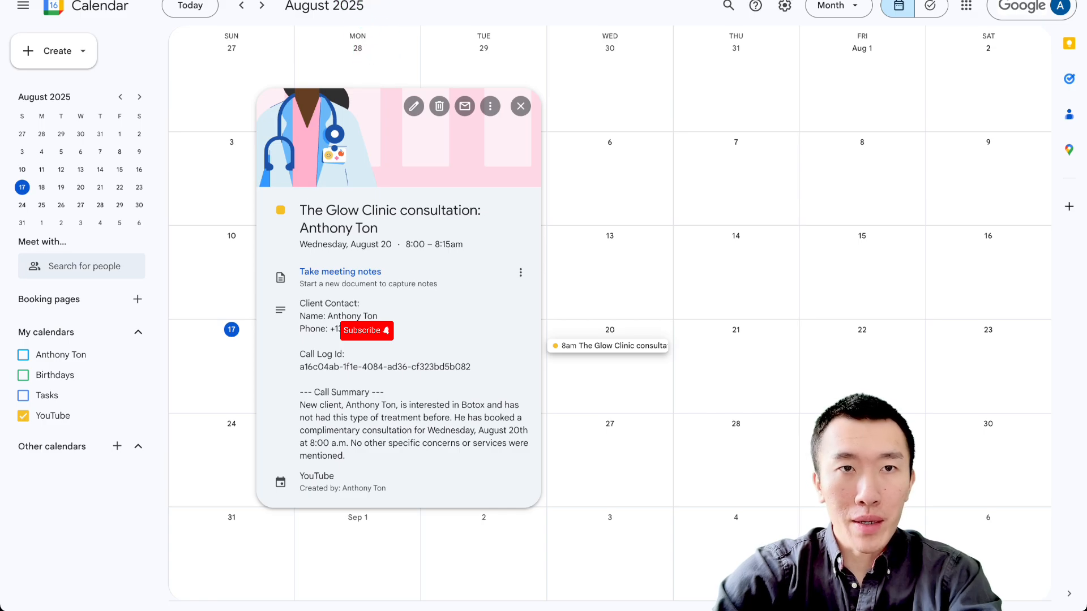
Switch to the n8n workflow and review the Post-Call Analysis branch, followed by the layout of the whole workflow.
click(317, 1)
scroll(440, 124, up, 5)
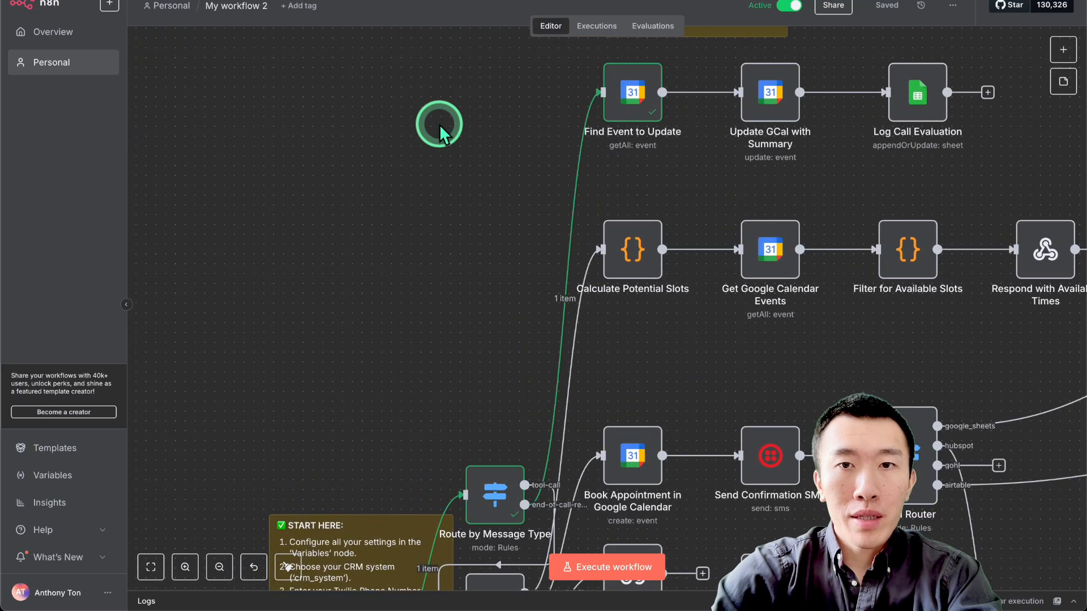
scroll(440, 124, up, 5)
scroll(439, 124, right, 3)
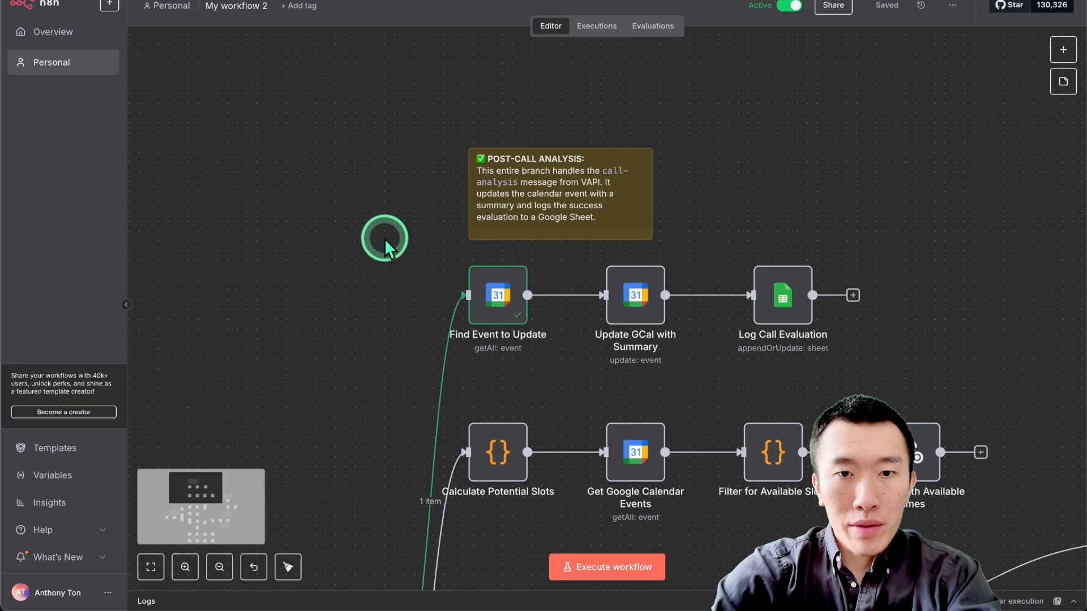
scroll(385, 240, right, 1)
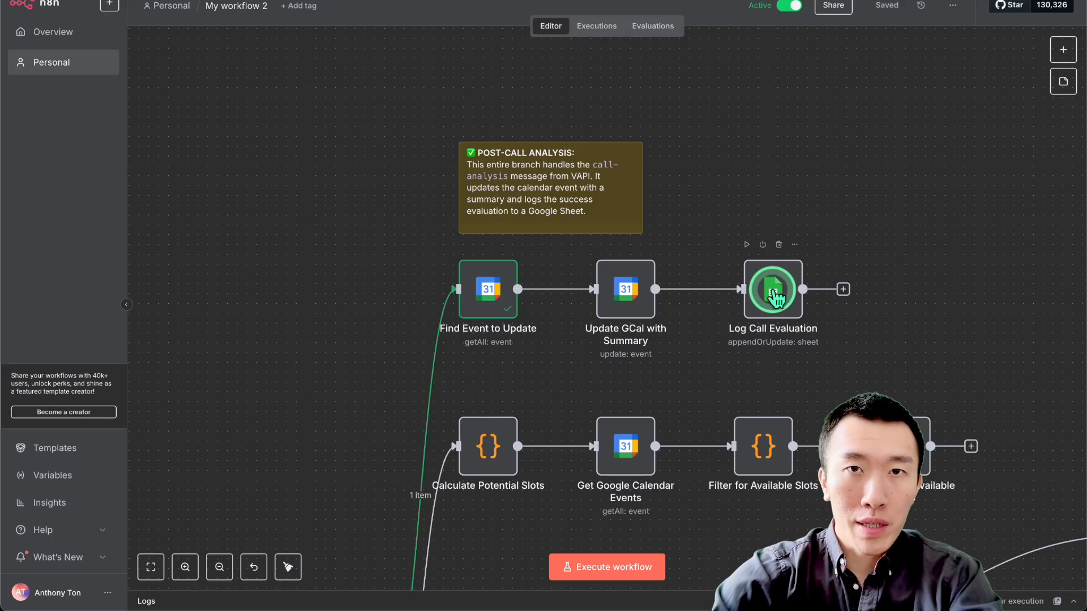
scroll(774, 292, down, 5)
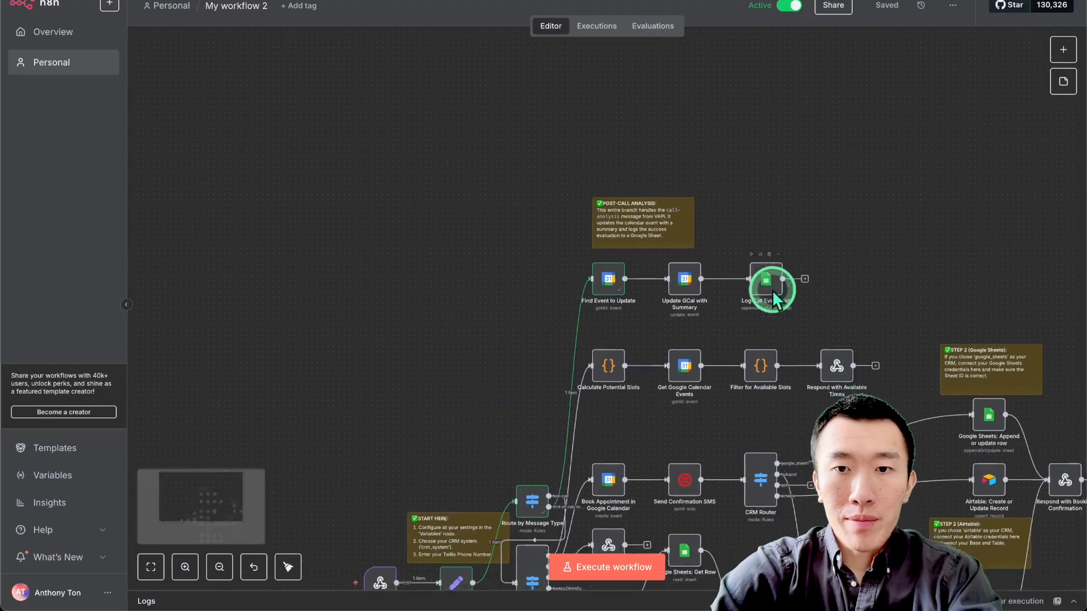
scroll(772, 291, down, 3)
scroll(772, 291, down, 3)
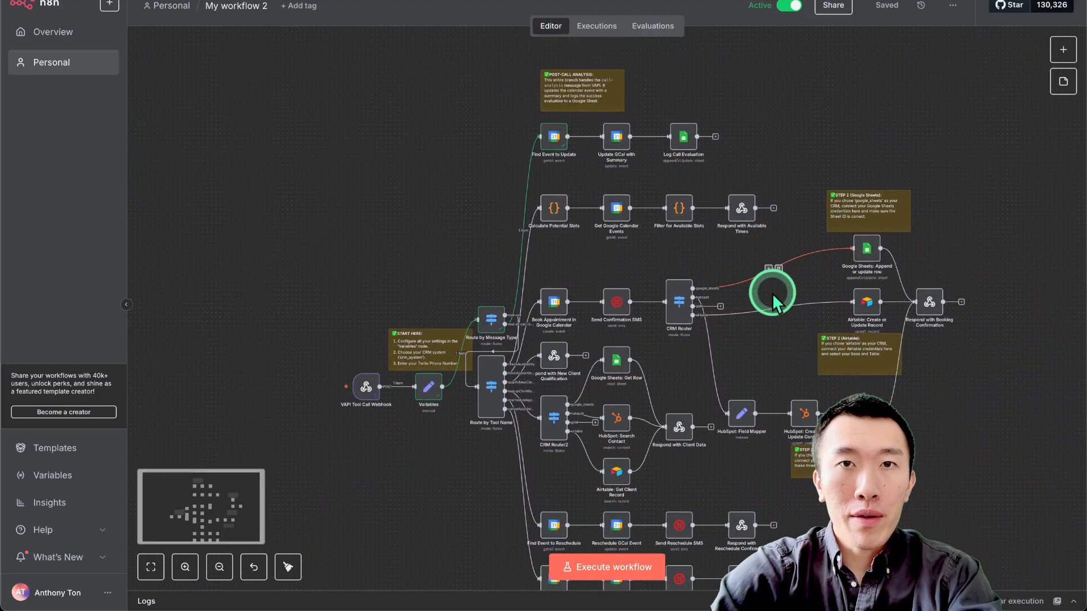
scroll(772, 295, down, 2)
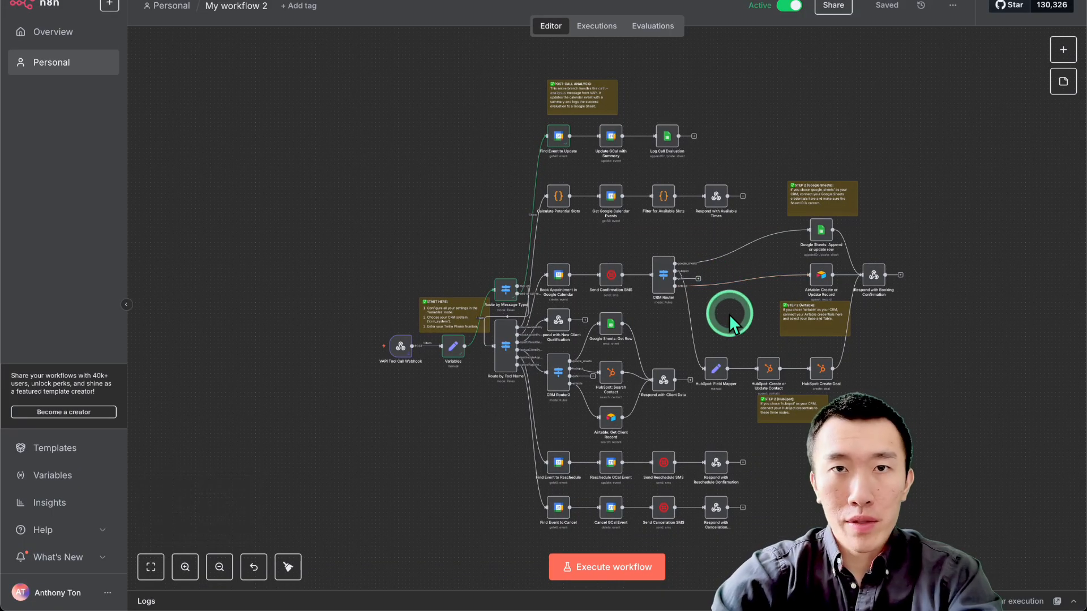
scroll(729, 314, right, 2)
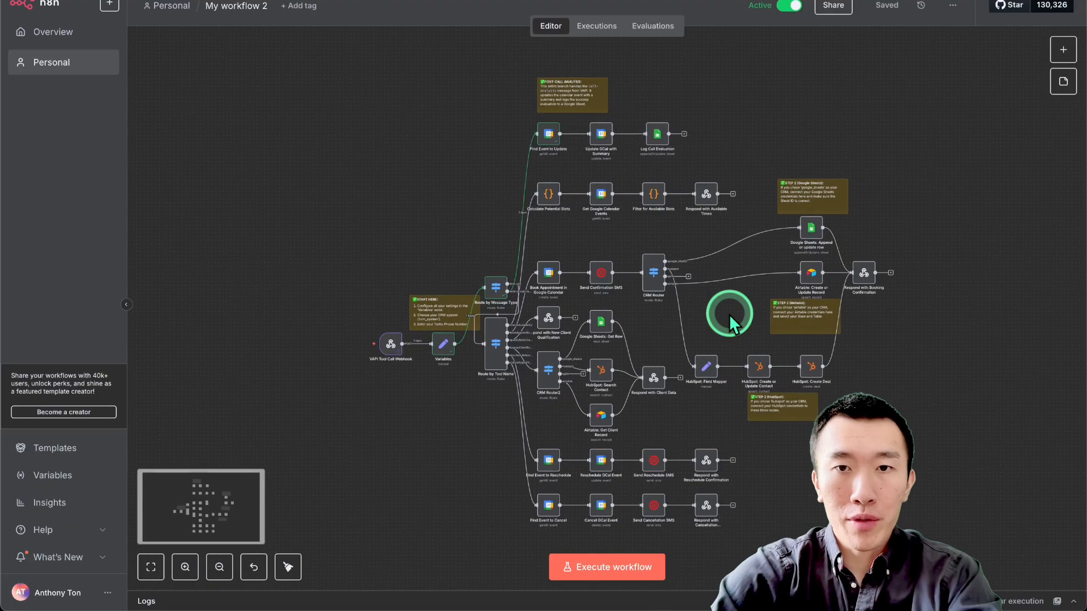
scroll(729, 315, right, 1)
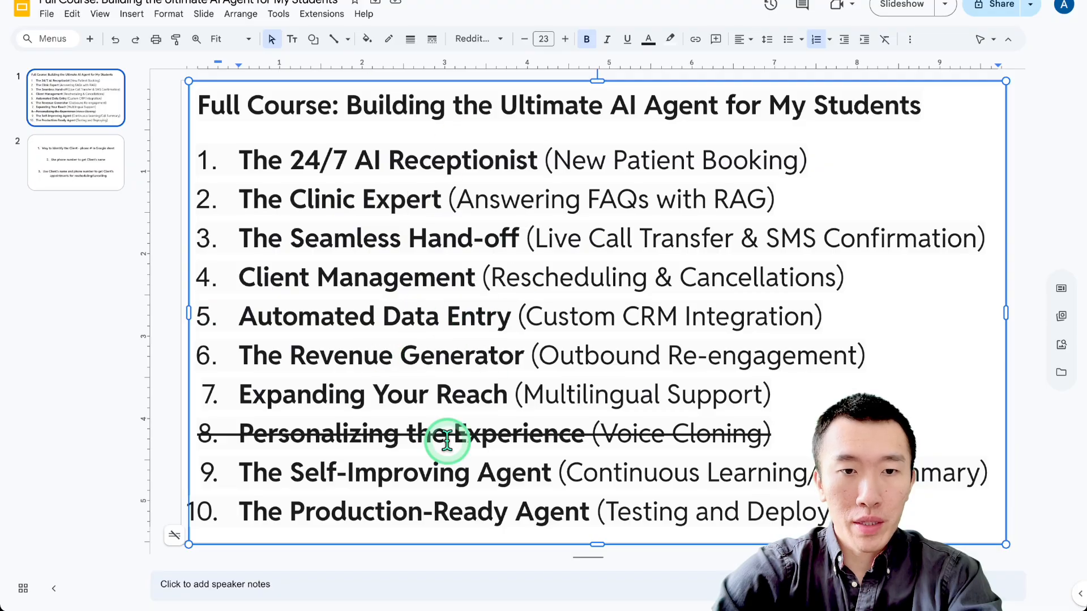
Switch to the Full Course outline in Google Slides and highlight item 10, The Production-Ready Agent.
drag(242, 512, 917, 514)
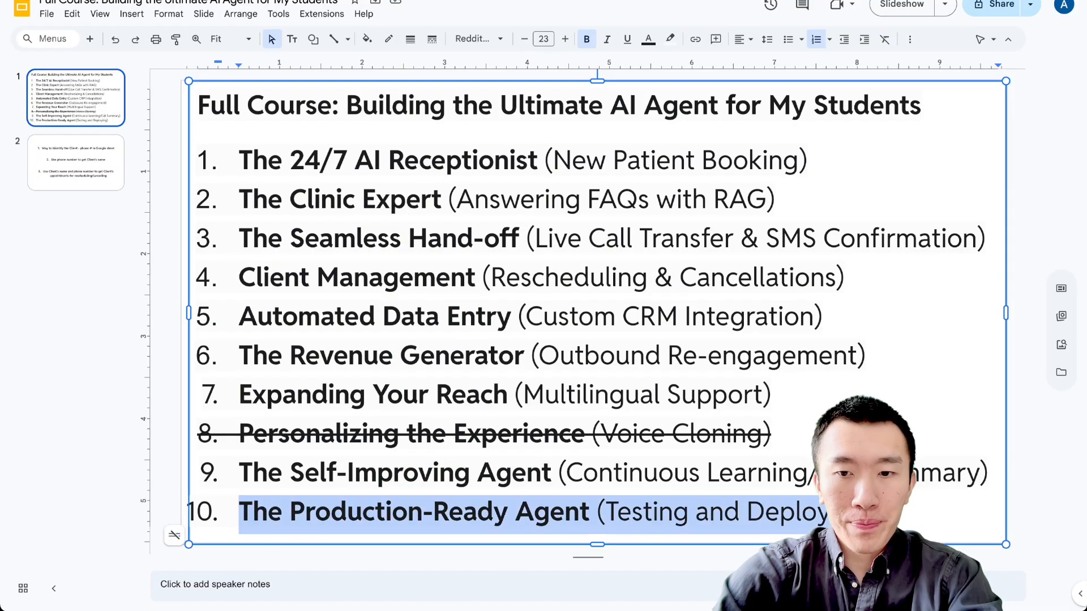
click(906, 519)
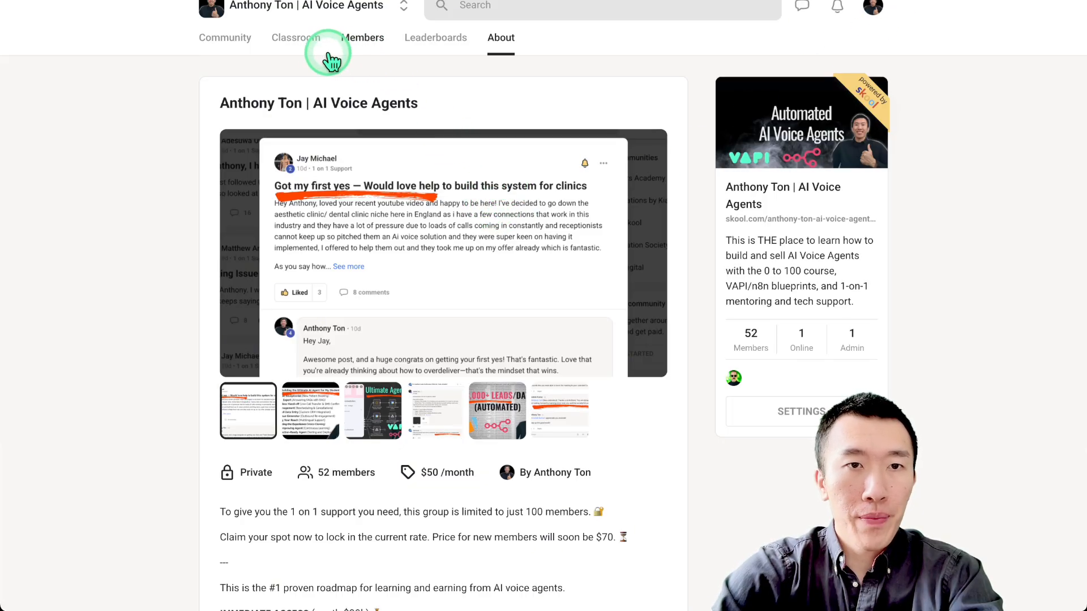
Switch to the Skool community's post feed and browse the posts in the YouTube and 1 on 1 Support categories.
click(252, 46)
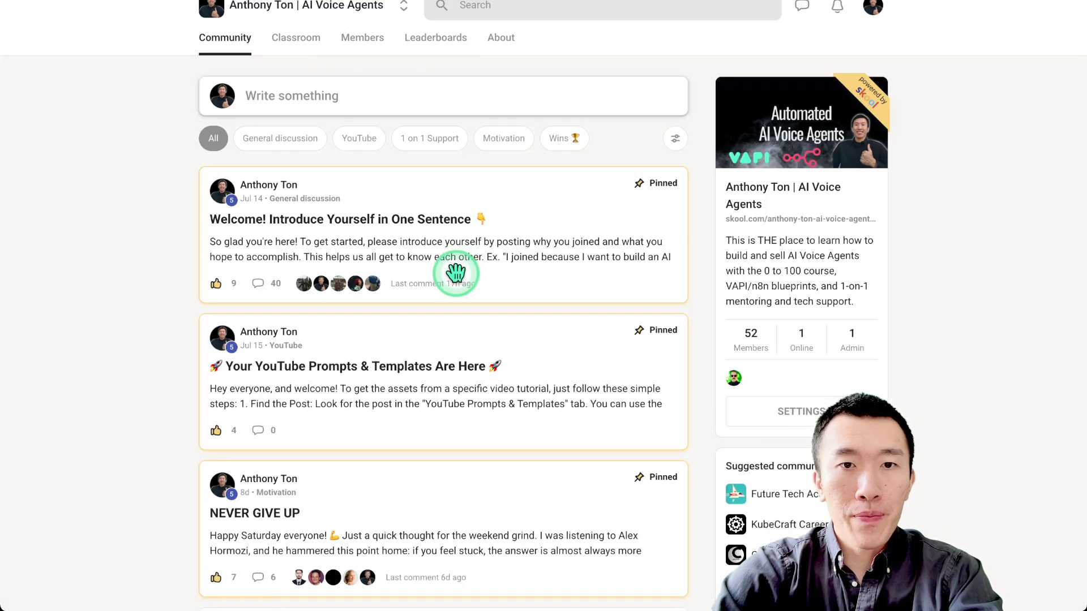
click(359, 138)
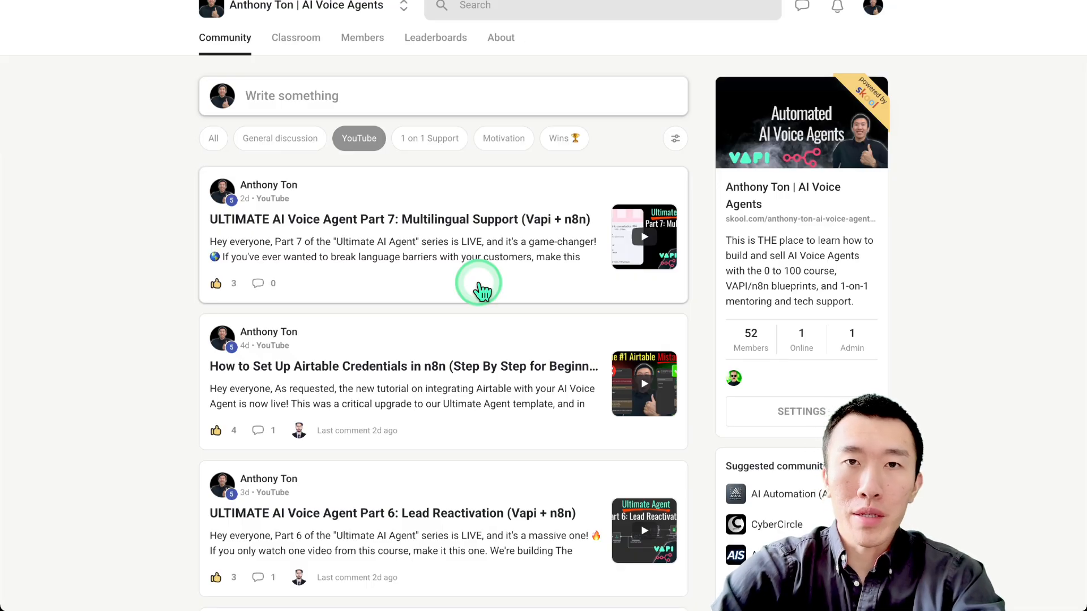
click(438, 139)
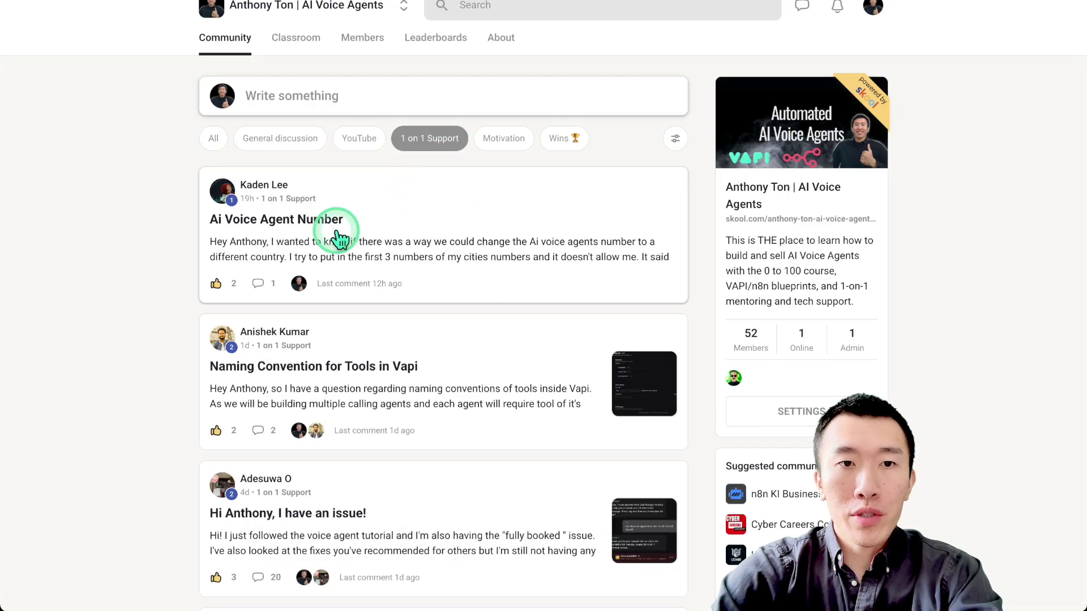